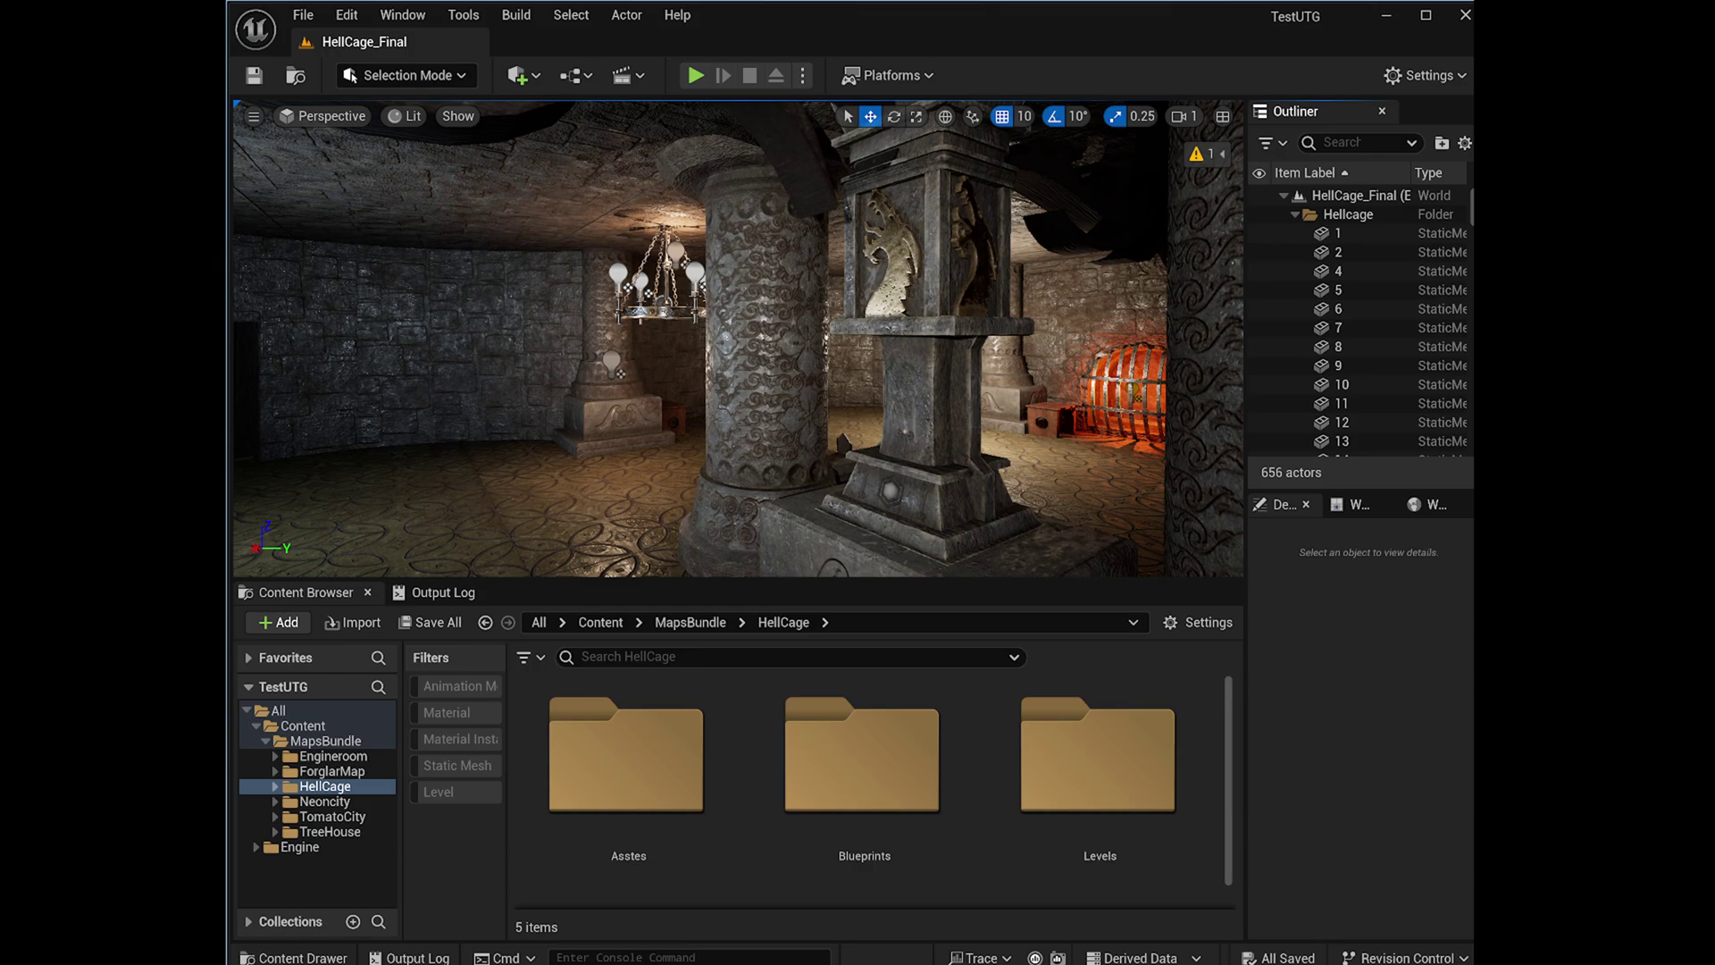
- Close the Unreal Editor and open the UnrealToGodot_With_Binaries folder on the desktop
{"action": "mouse_move", "coordinate": [700, 330]}
{"action": "left_mouse_down"}
{"action": "mouse_move", "coordinate": [688, 286]}
{"action": "mouse_move", "coordinate": [714, 313]}
{"action": "left_mouse_up"}
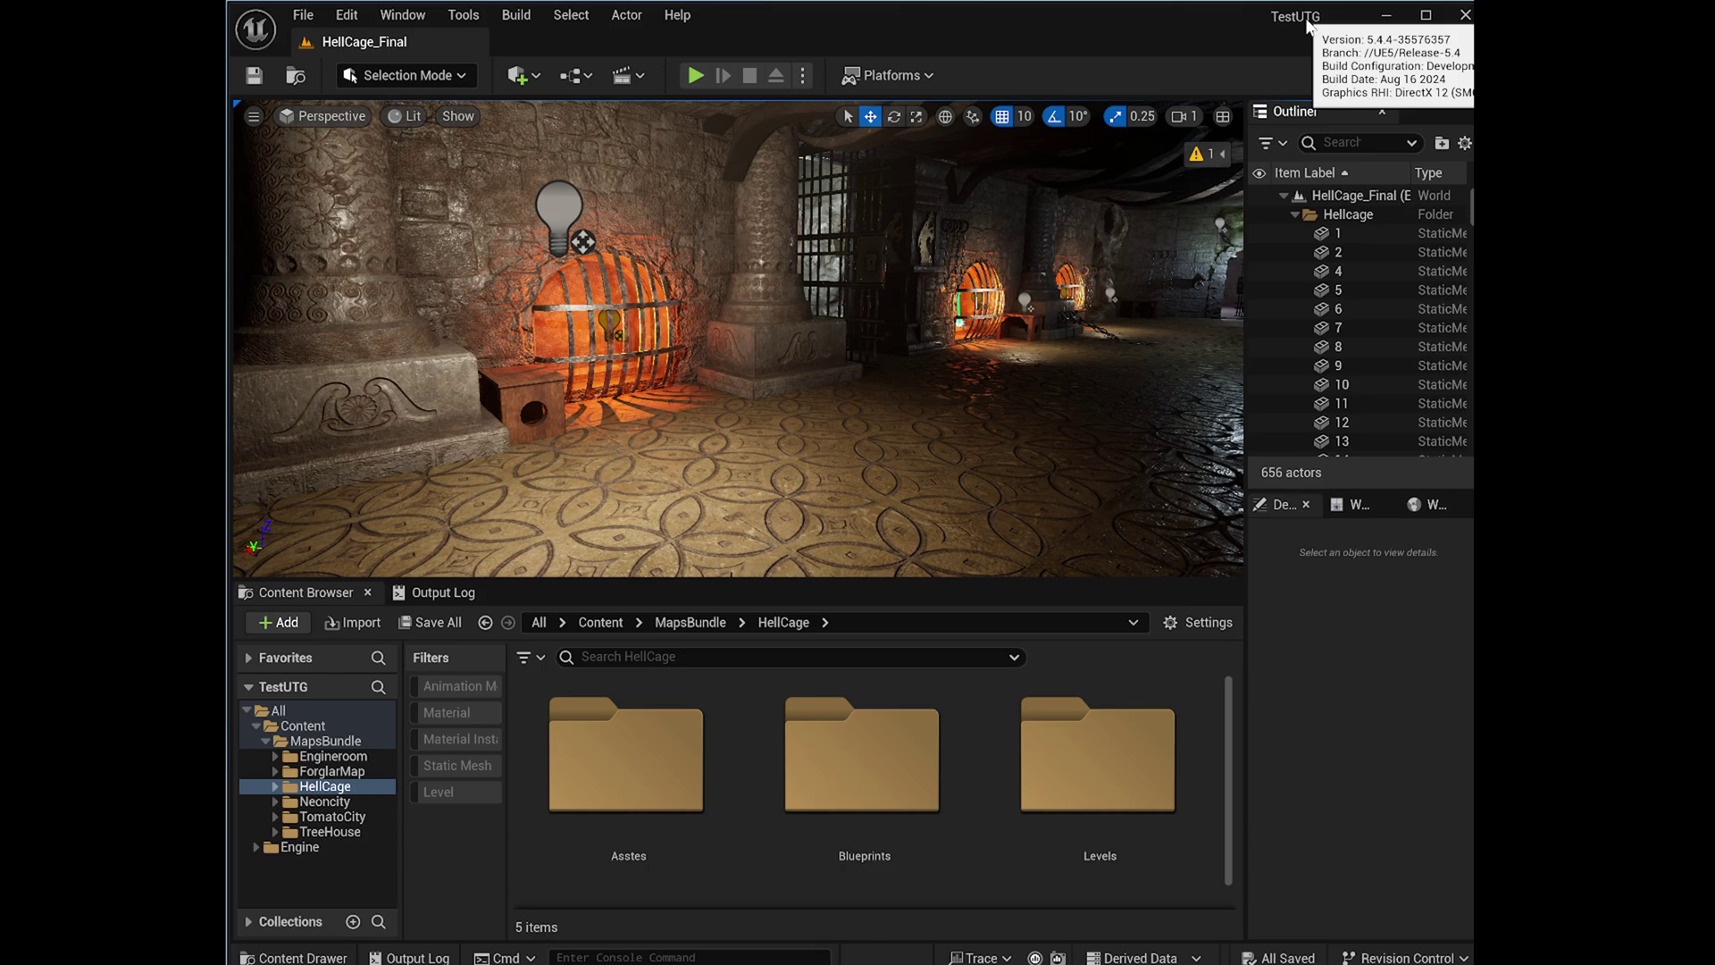
{"action": "left_click", "coordinate": [1465, 15]}
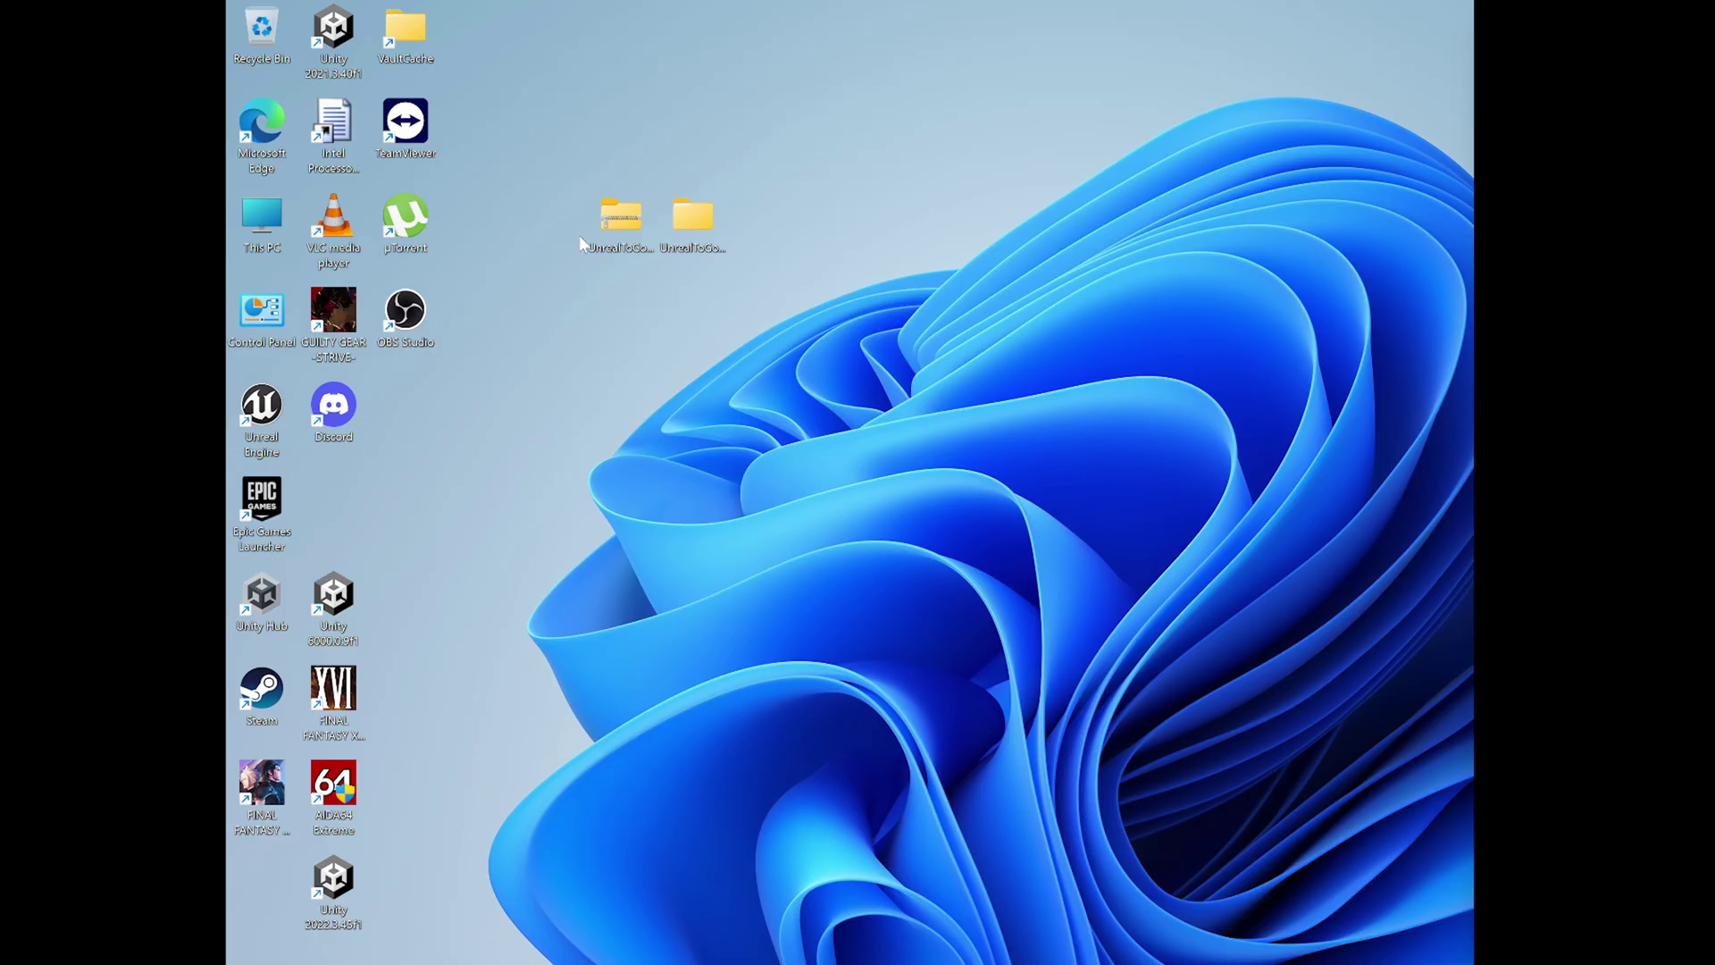
{"action": "left_click", "coordinate": [624, 218]}
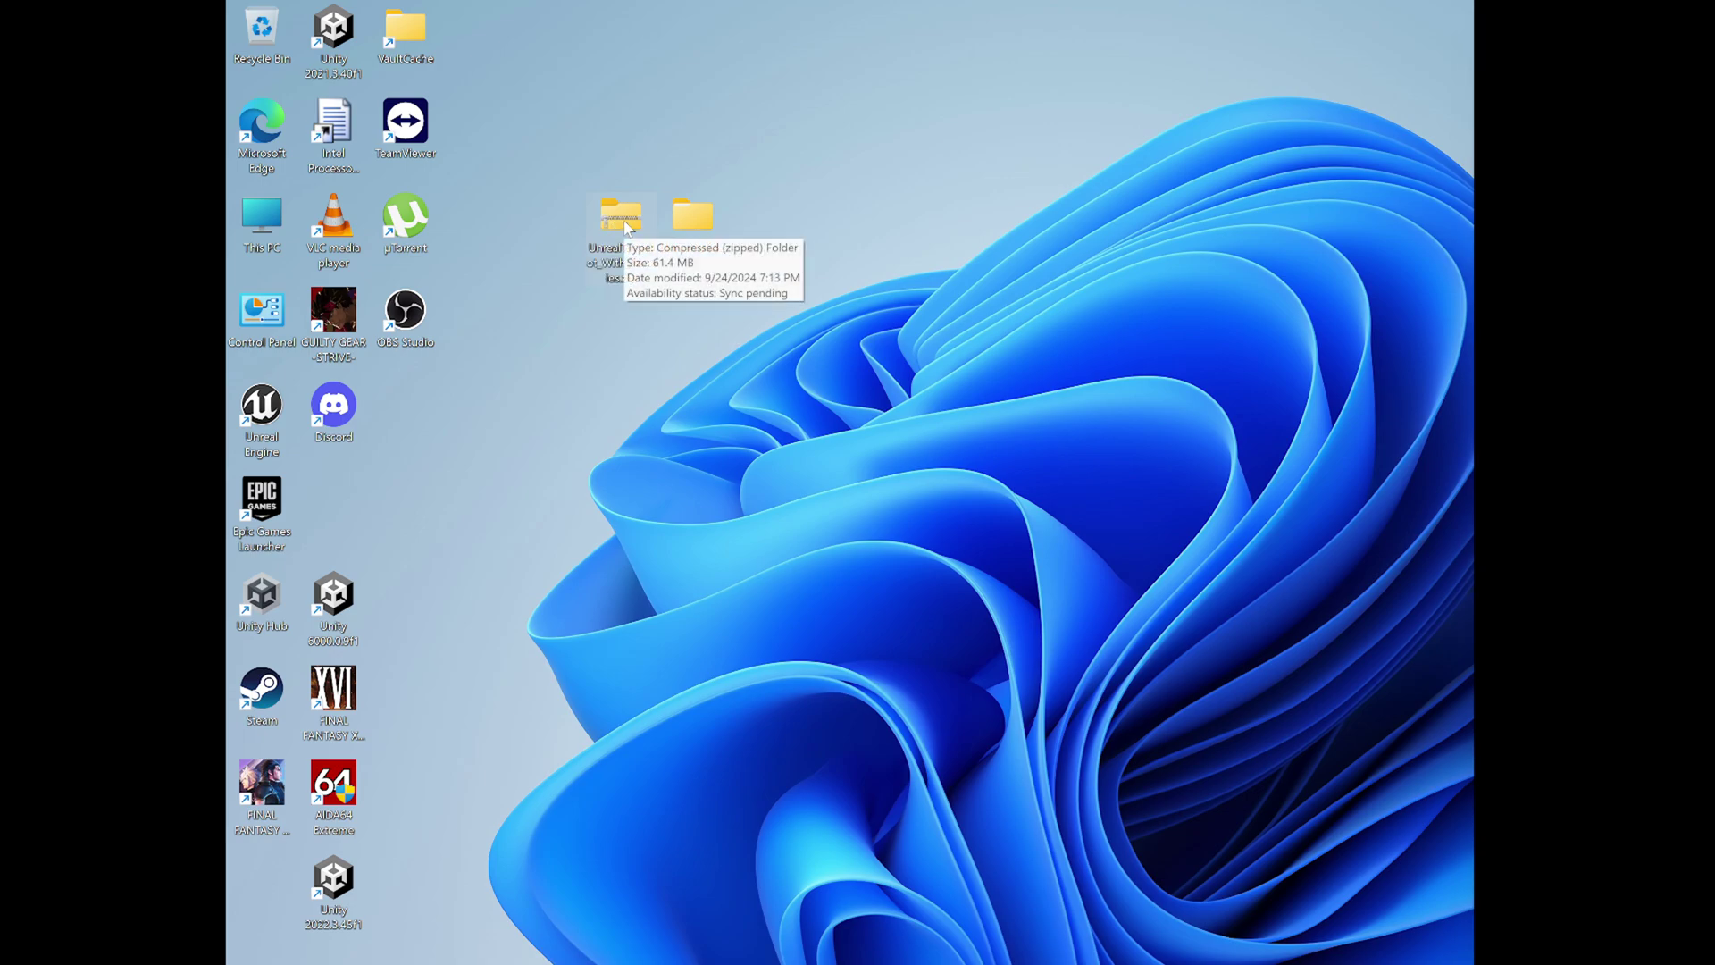
{"action": "left_click", "coordinate": [699, 223]}
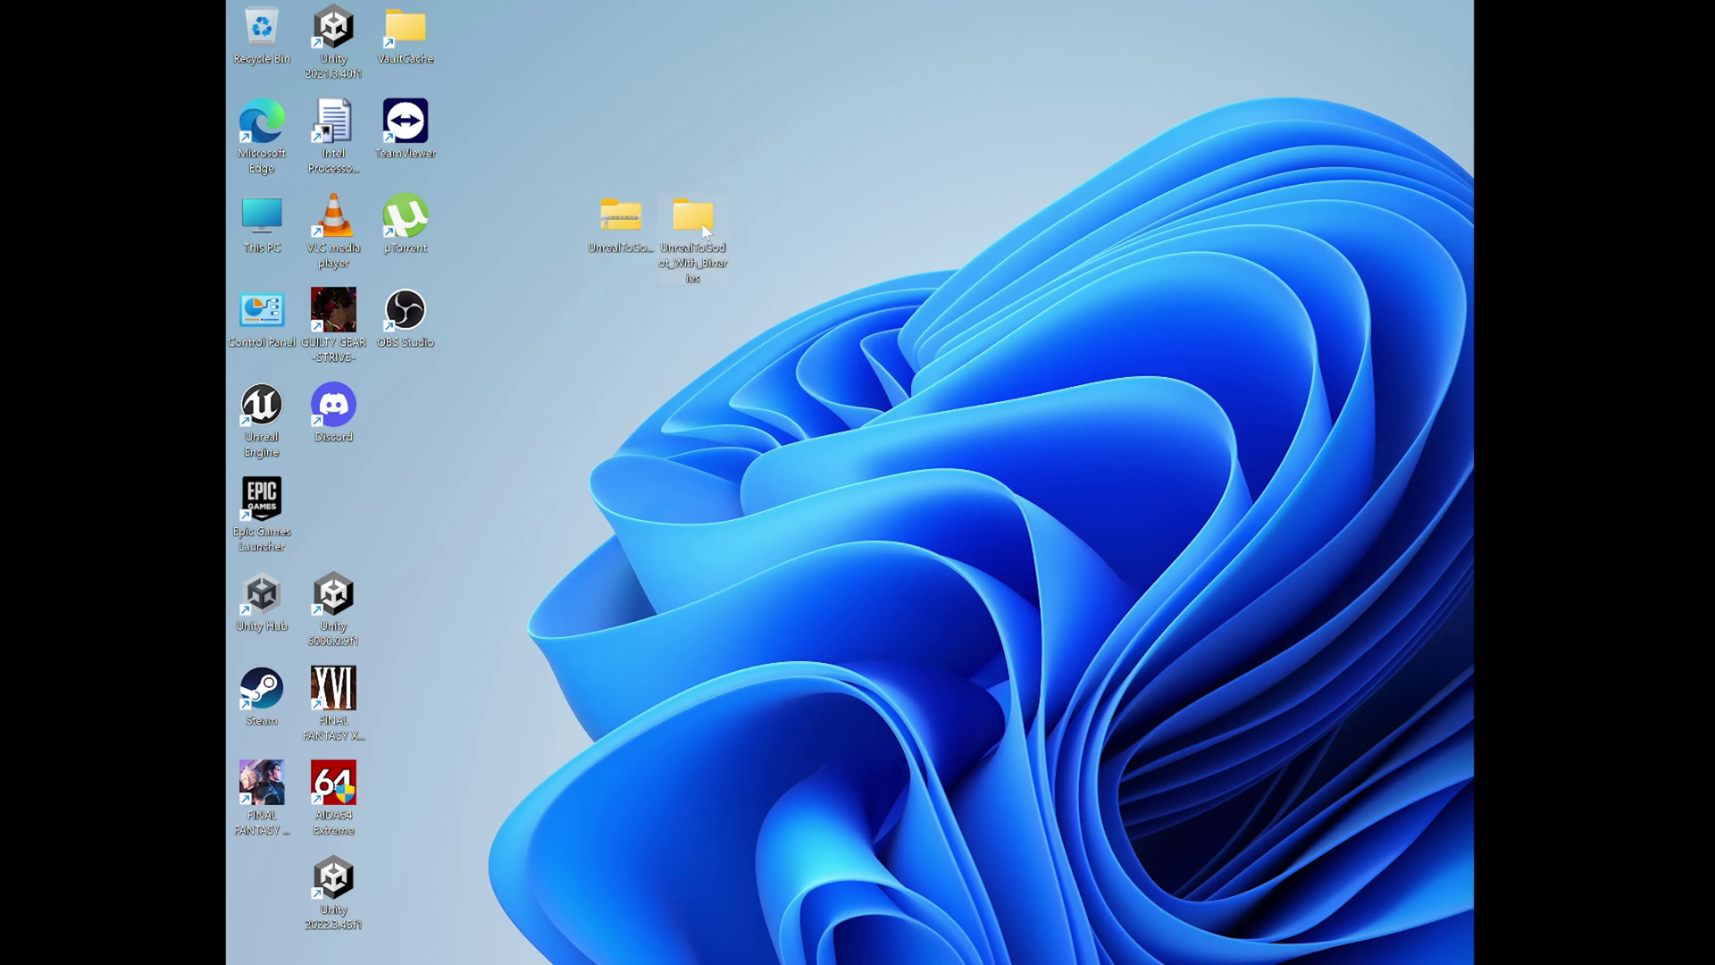
{"action": "double_click", "coordinate": [700, 223]}
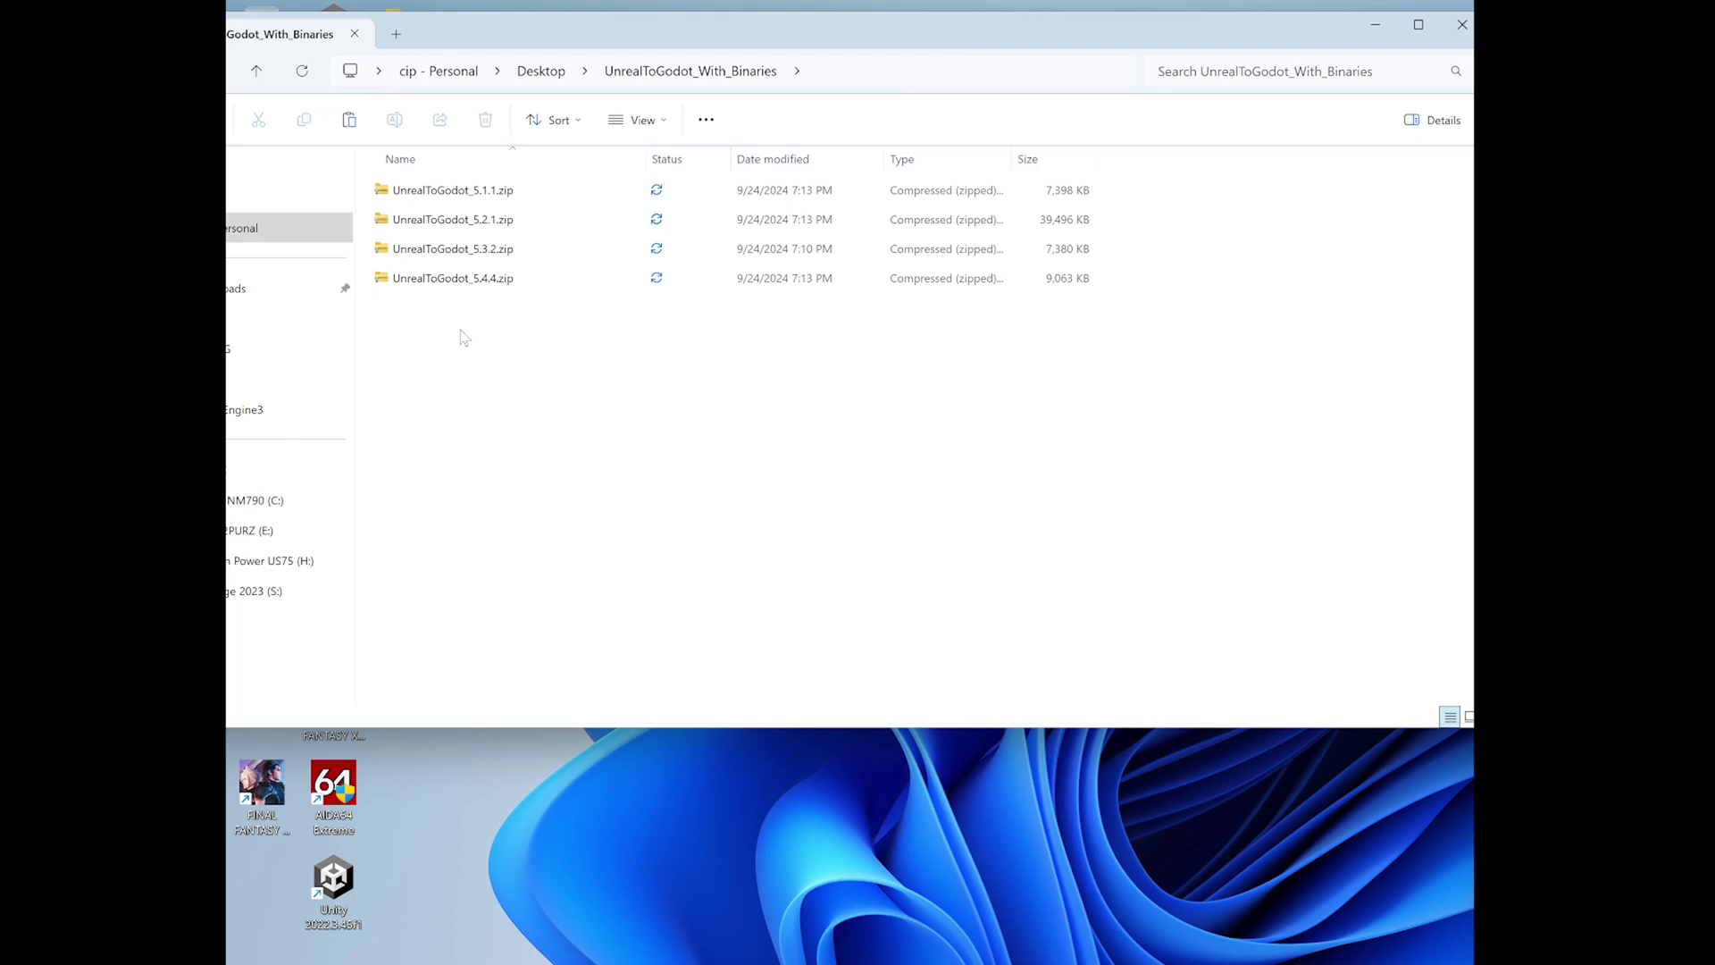
- Extract UnrealToGodot_5.4.4.zip here and select the extracted UnrealToGodot_5.4.4 folder
{"action": "right_click", "coordinate": [447, 284]}
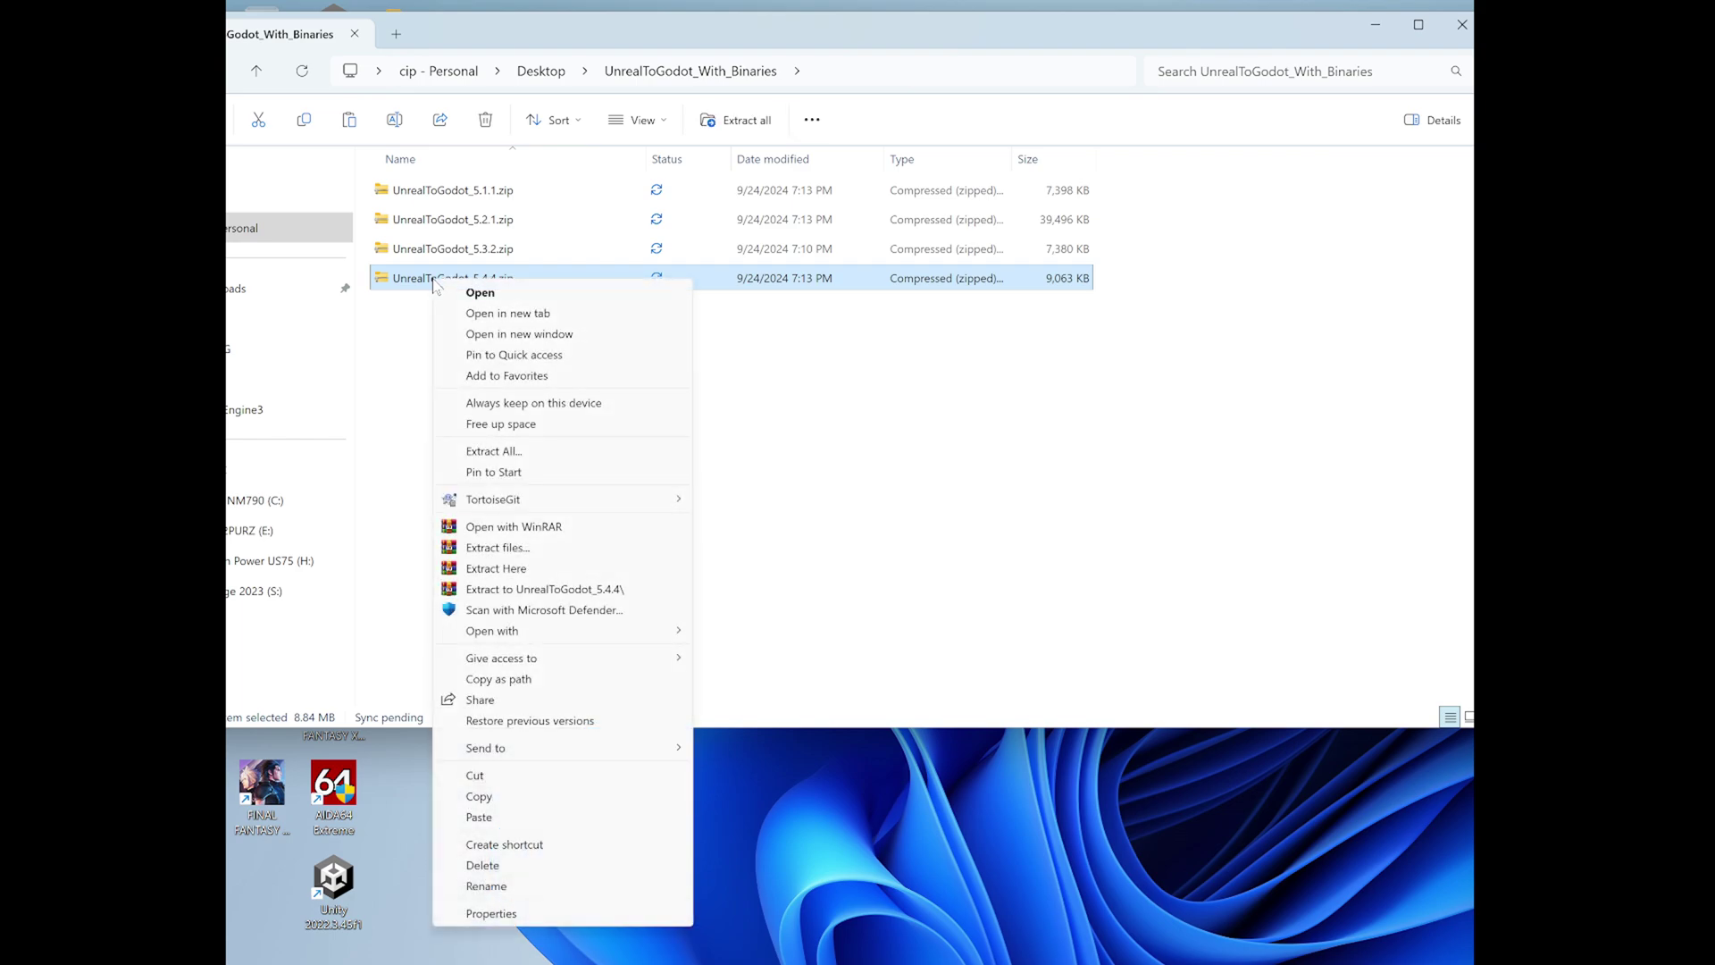
{"action": "left_click", "coordinate": [604, 589]}
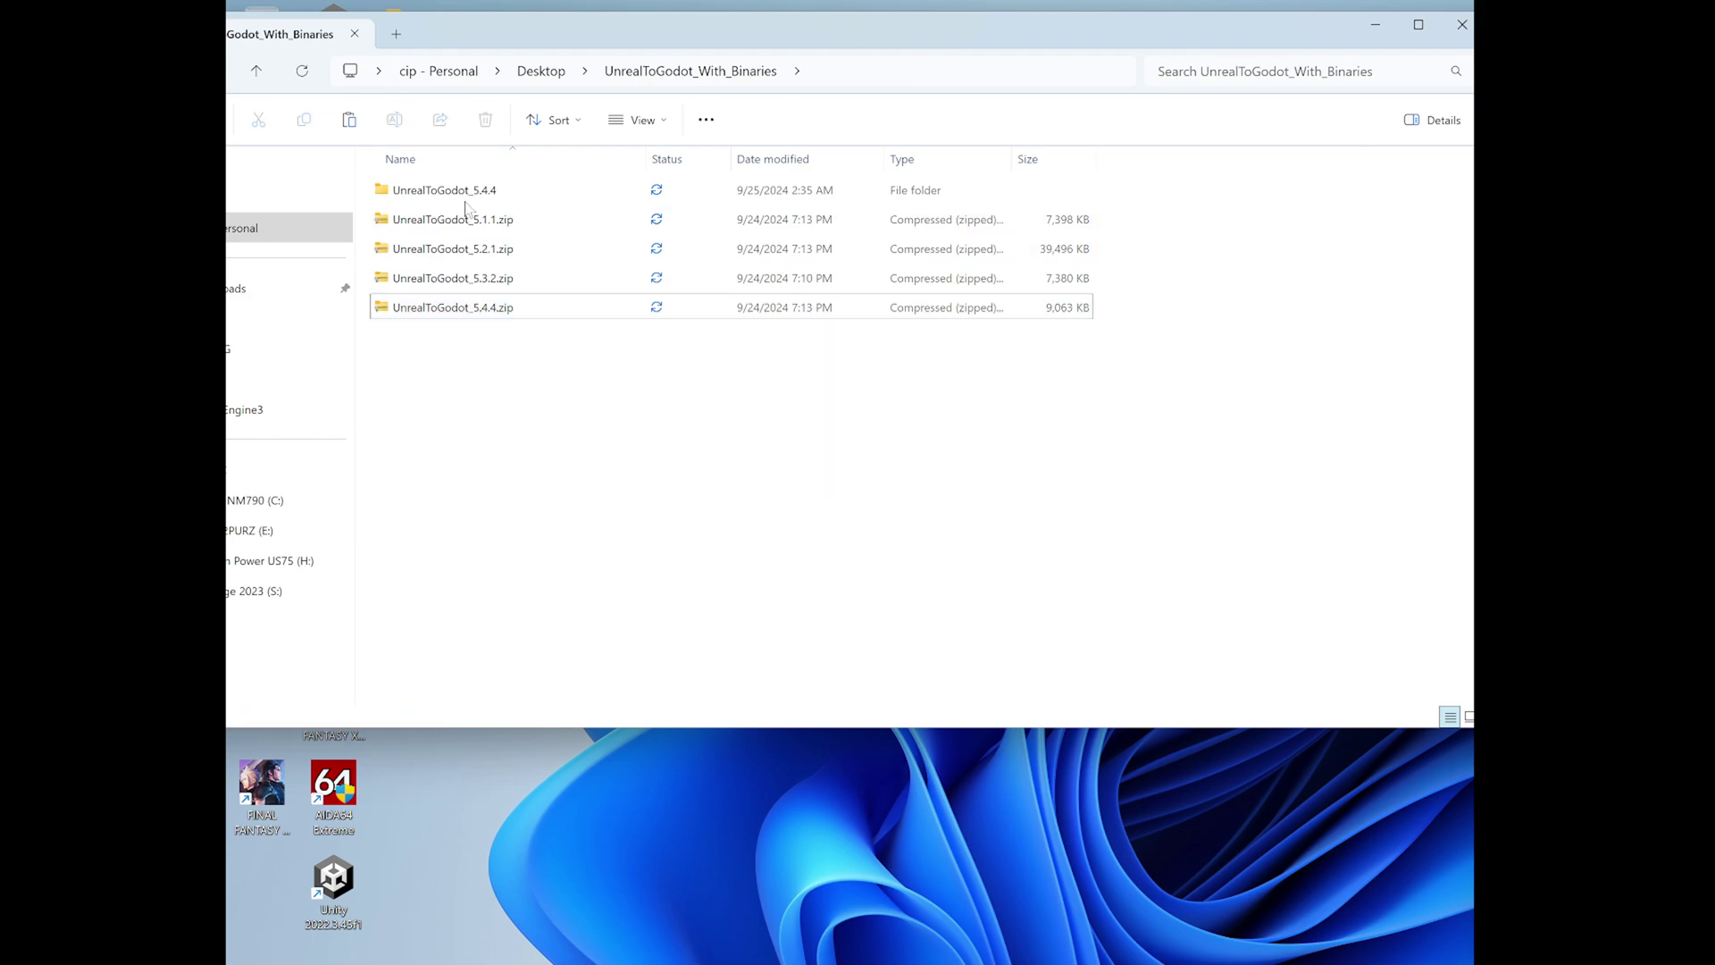
{"action": "left_click", "coordinate": [457, 191]}
{"action": "left_click_drag", "start_coordinate": [778, 35], "coordinate": [907, 44]}
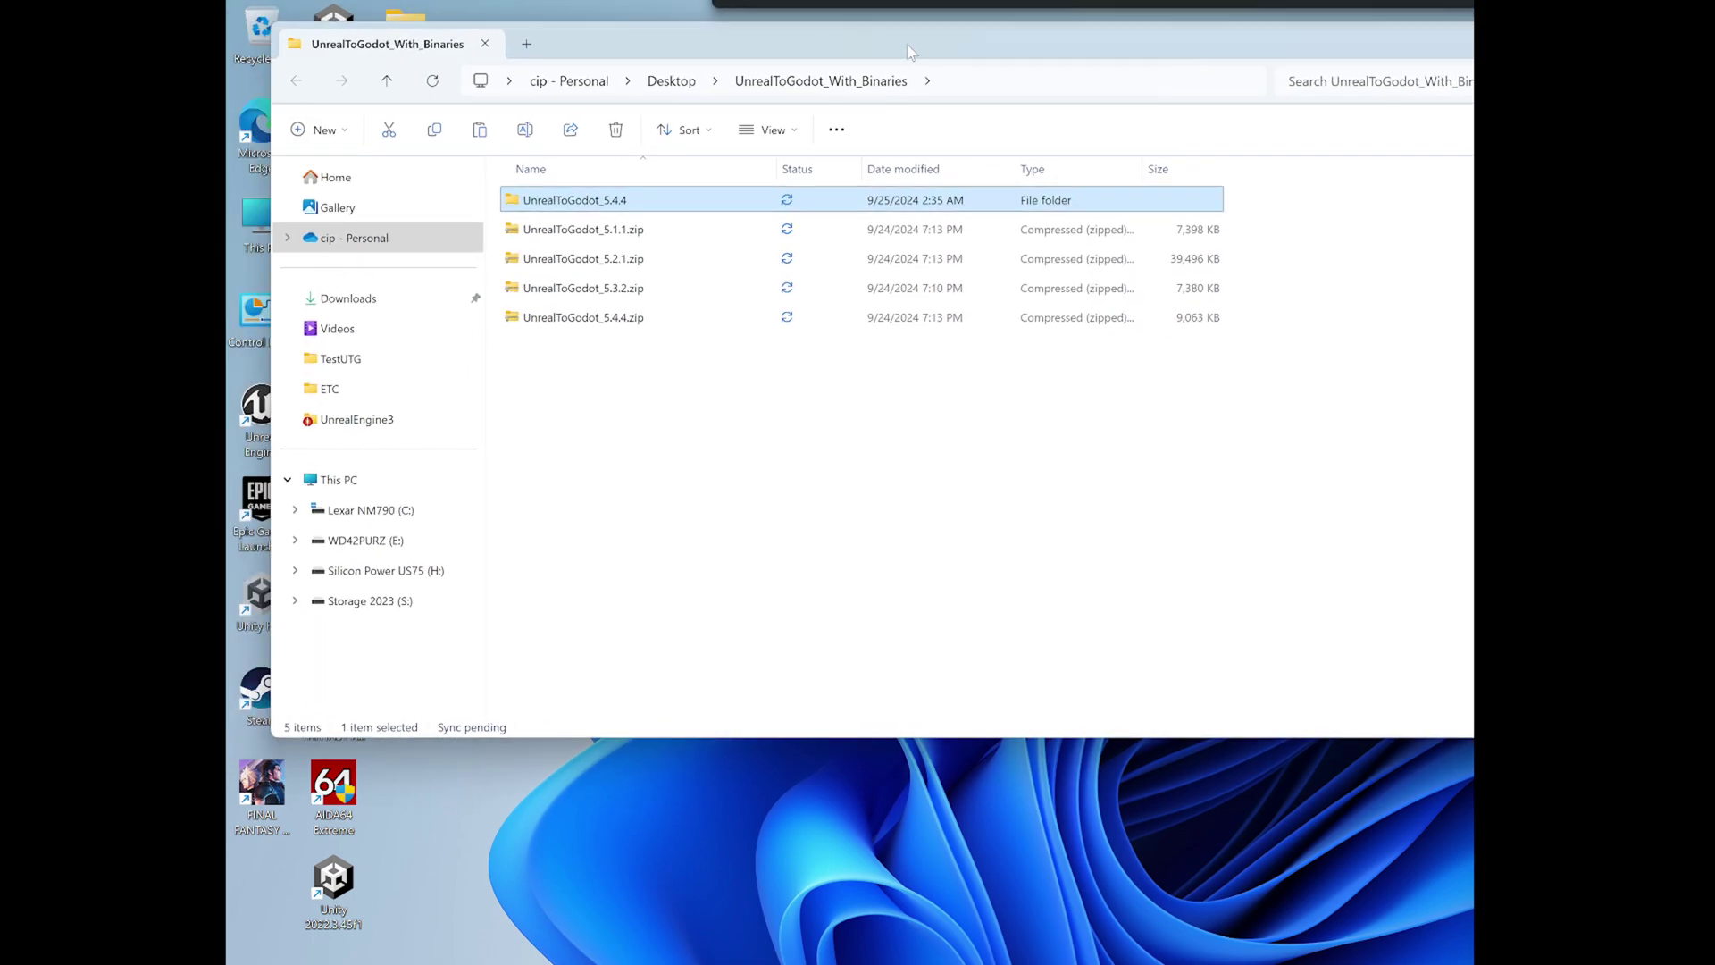
- Create a Plugins folder in C:\UnrealProjects\TestUTG and open it
{"action": "left_click", "coordinate": [404, 513]}
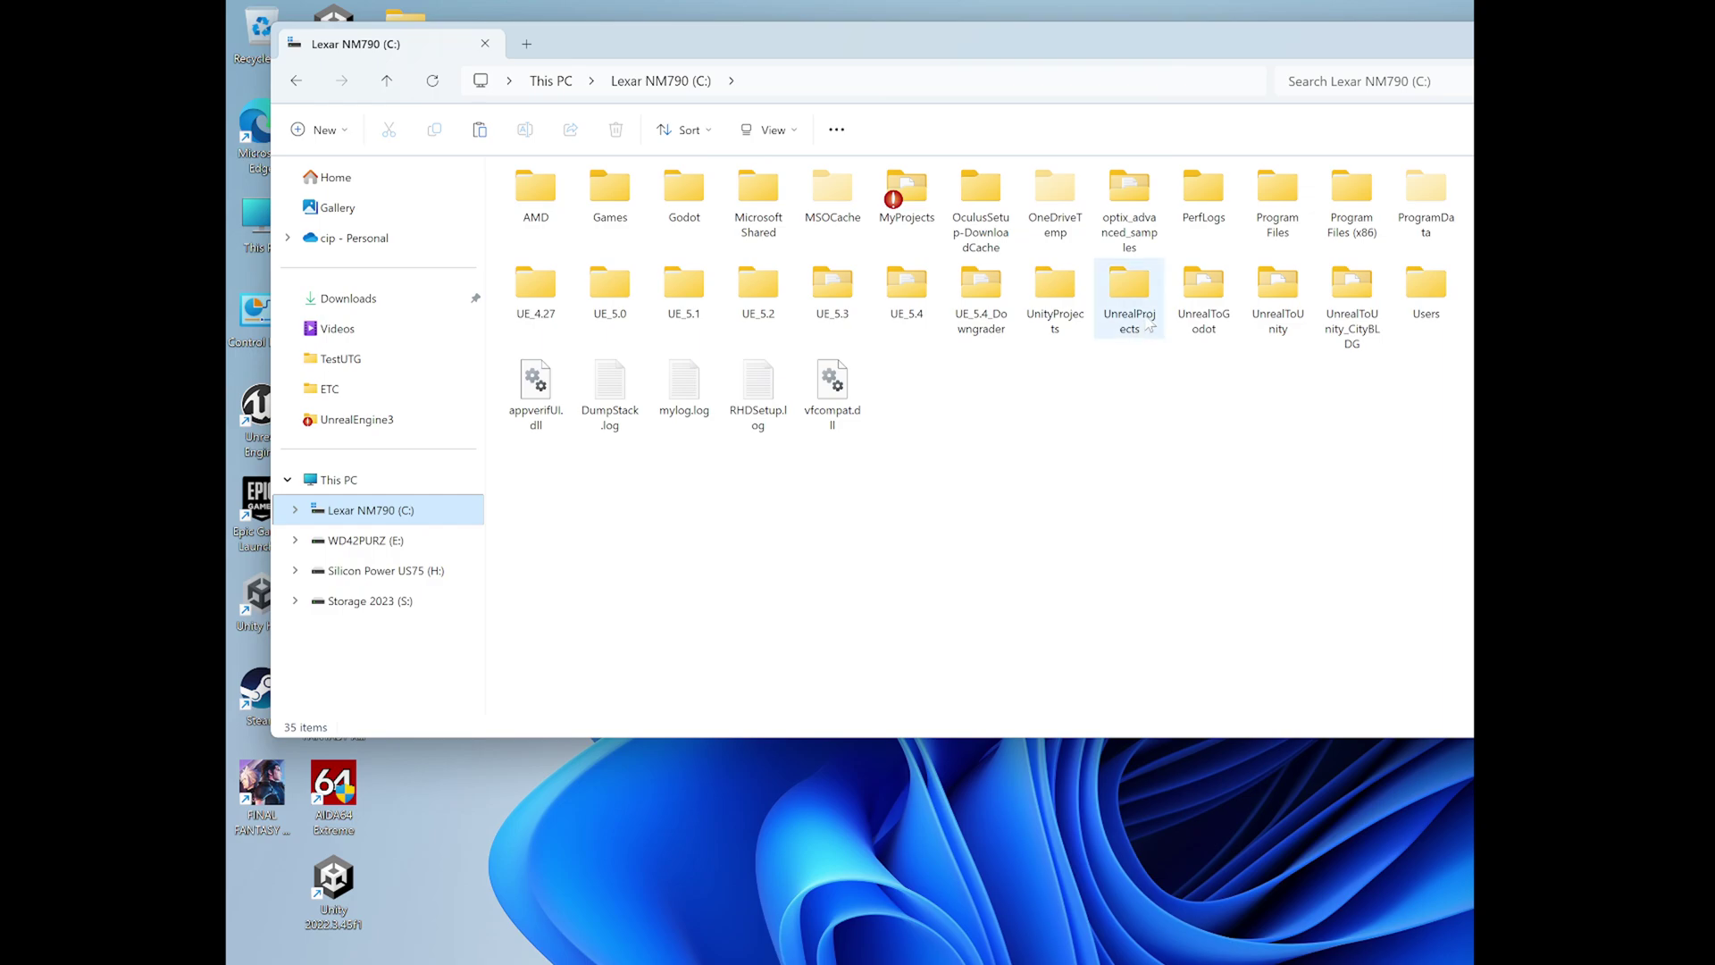
{"action": "left_click", "coordinate": [1132, 297]}
{"action": "double_click", "coordinate": [1130, 286]}
{"action": "double_click", "coordinate": [683, 190]}
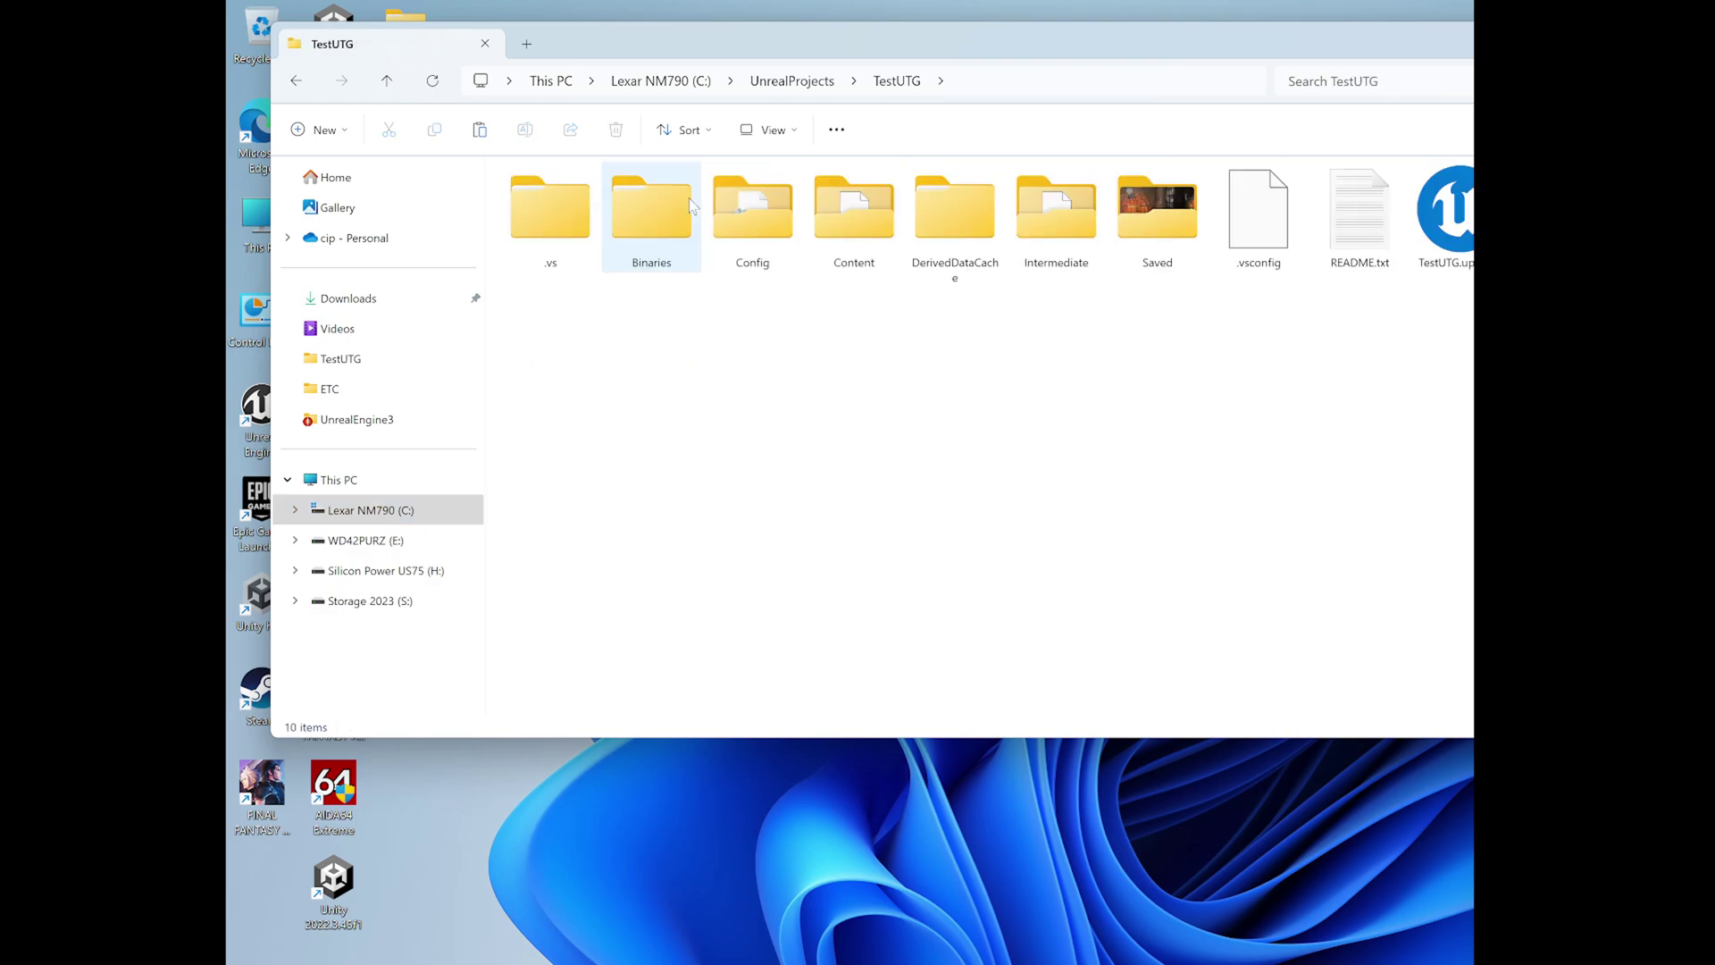
{"action": "left_click_drag", "start_coordinate": [1296, 49], "coordinate": [1268, 65]}
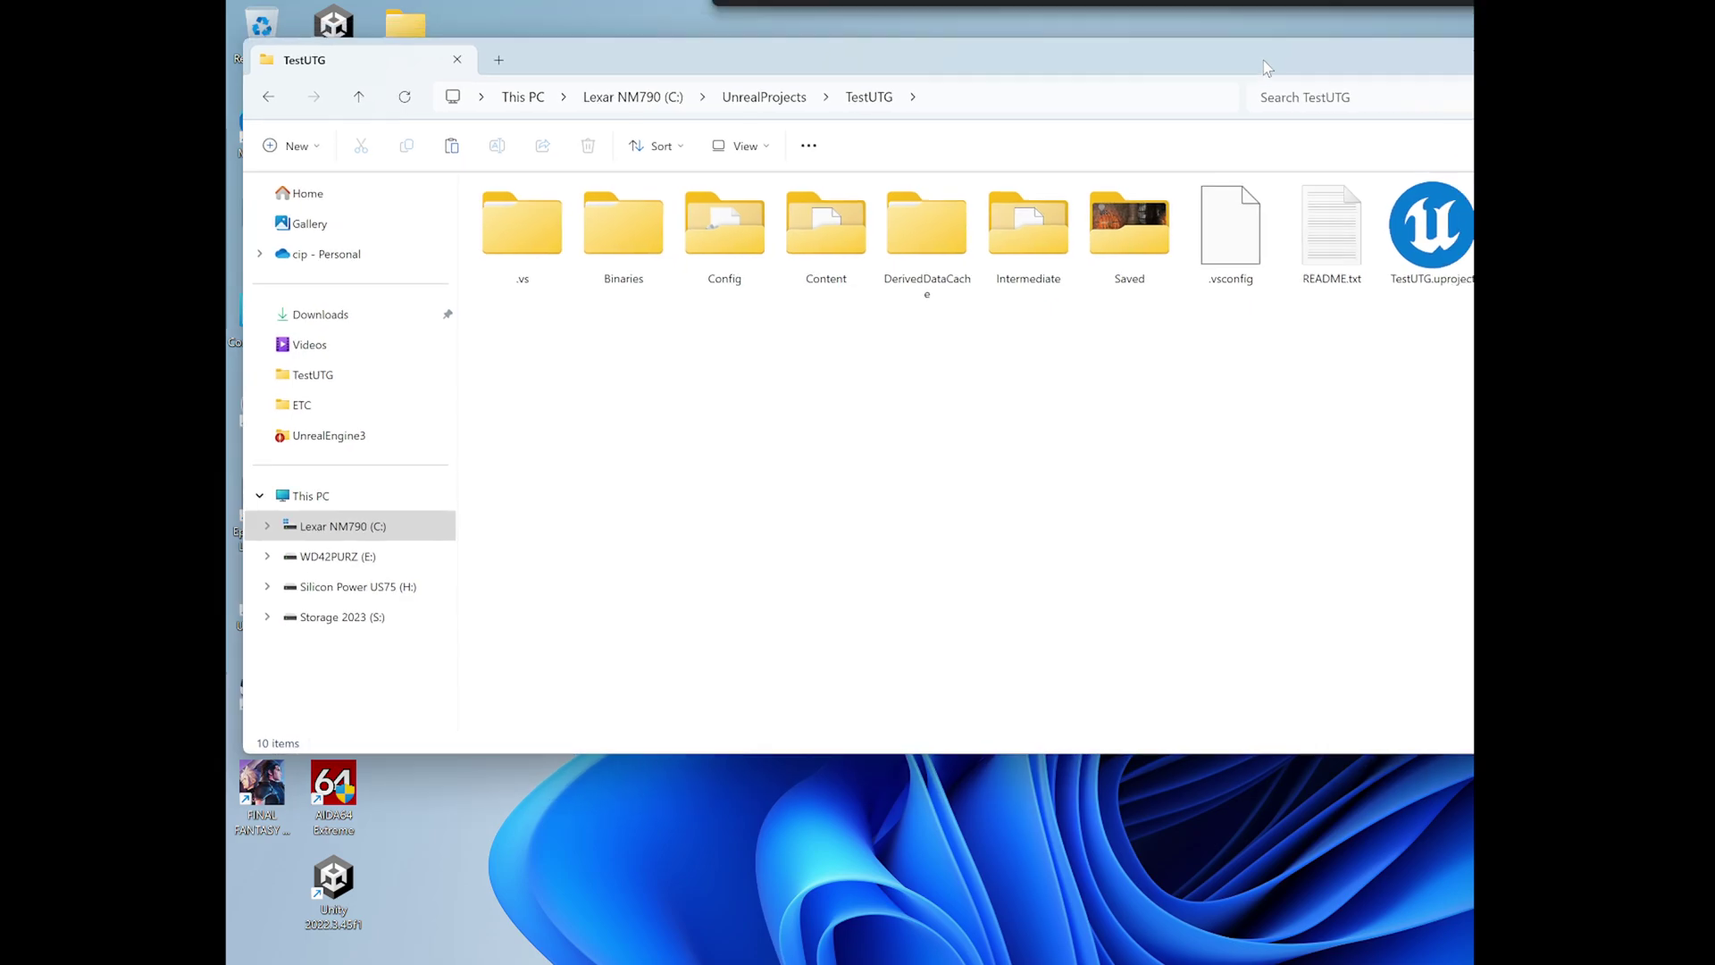
{"action": "right_click", "coordinate": [638, 479]}
{"action": "mouse_move", "coordinate": [683, 828]}
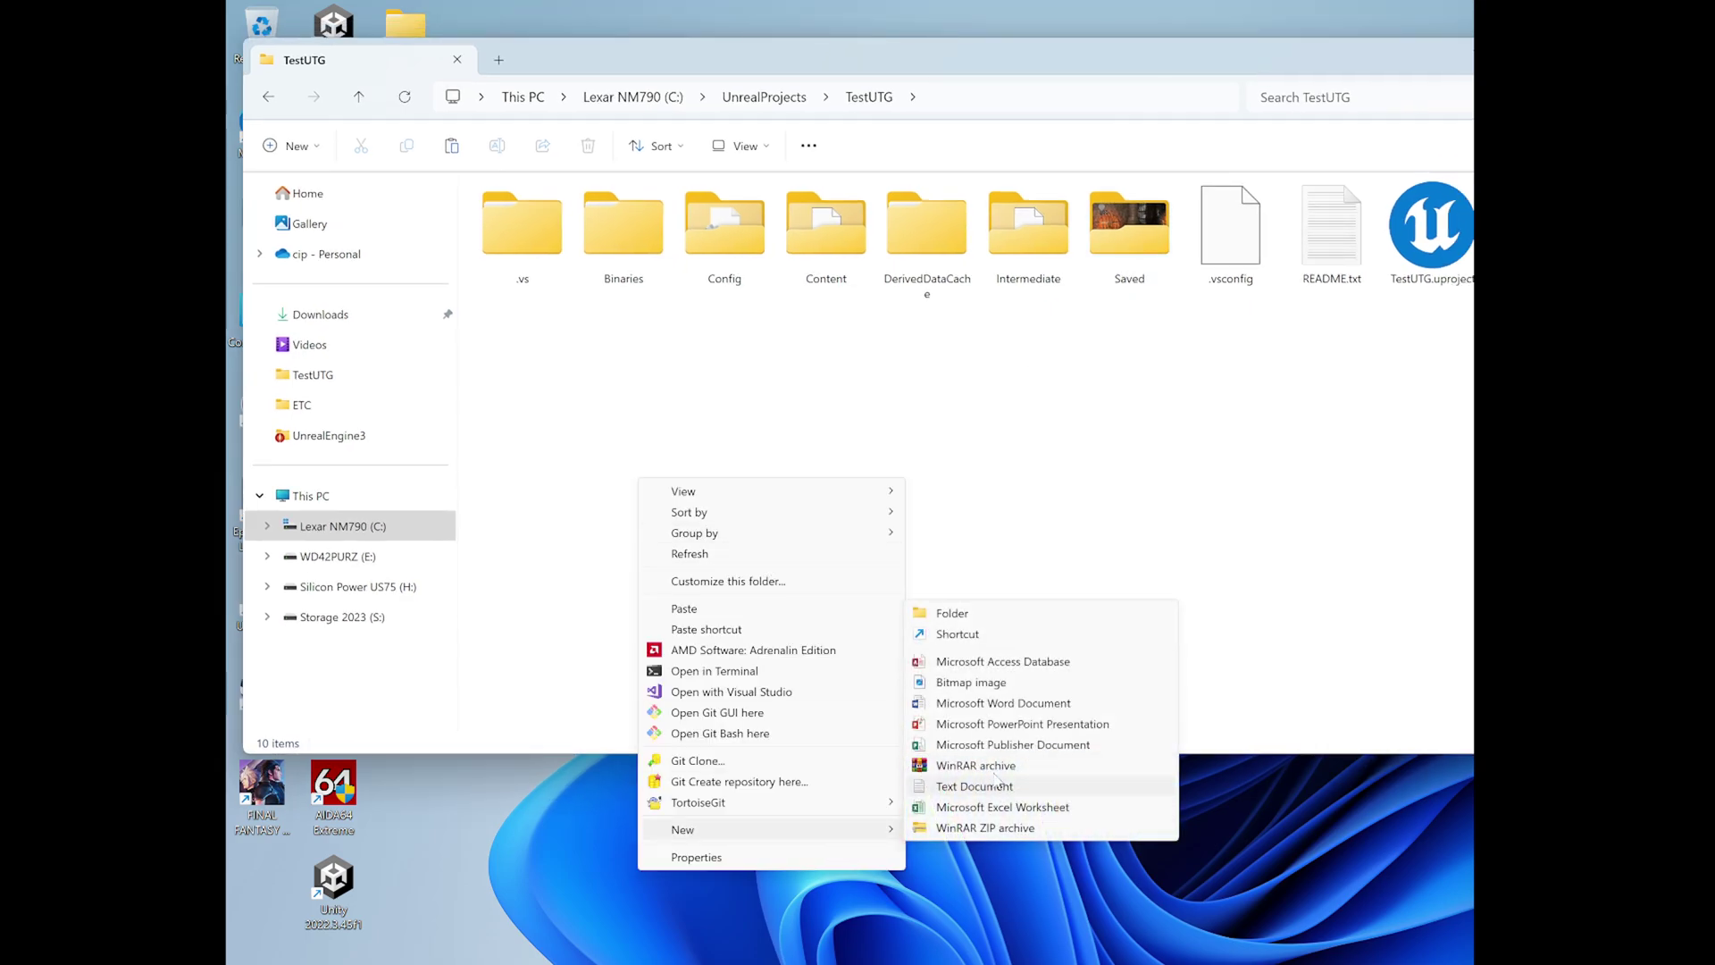
{"action": "left_click", "coordinate": [973, 618]}
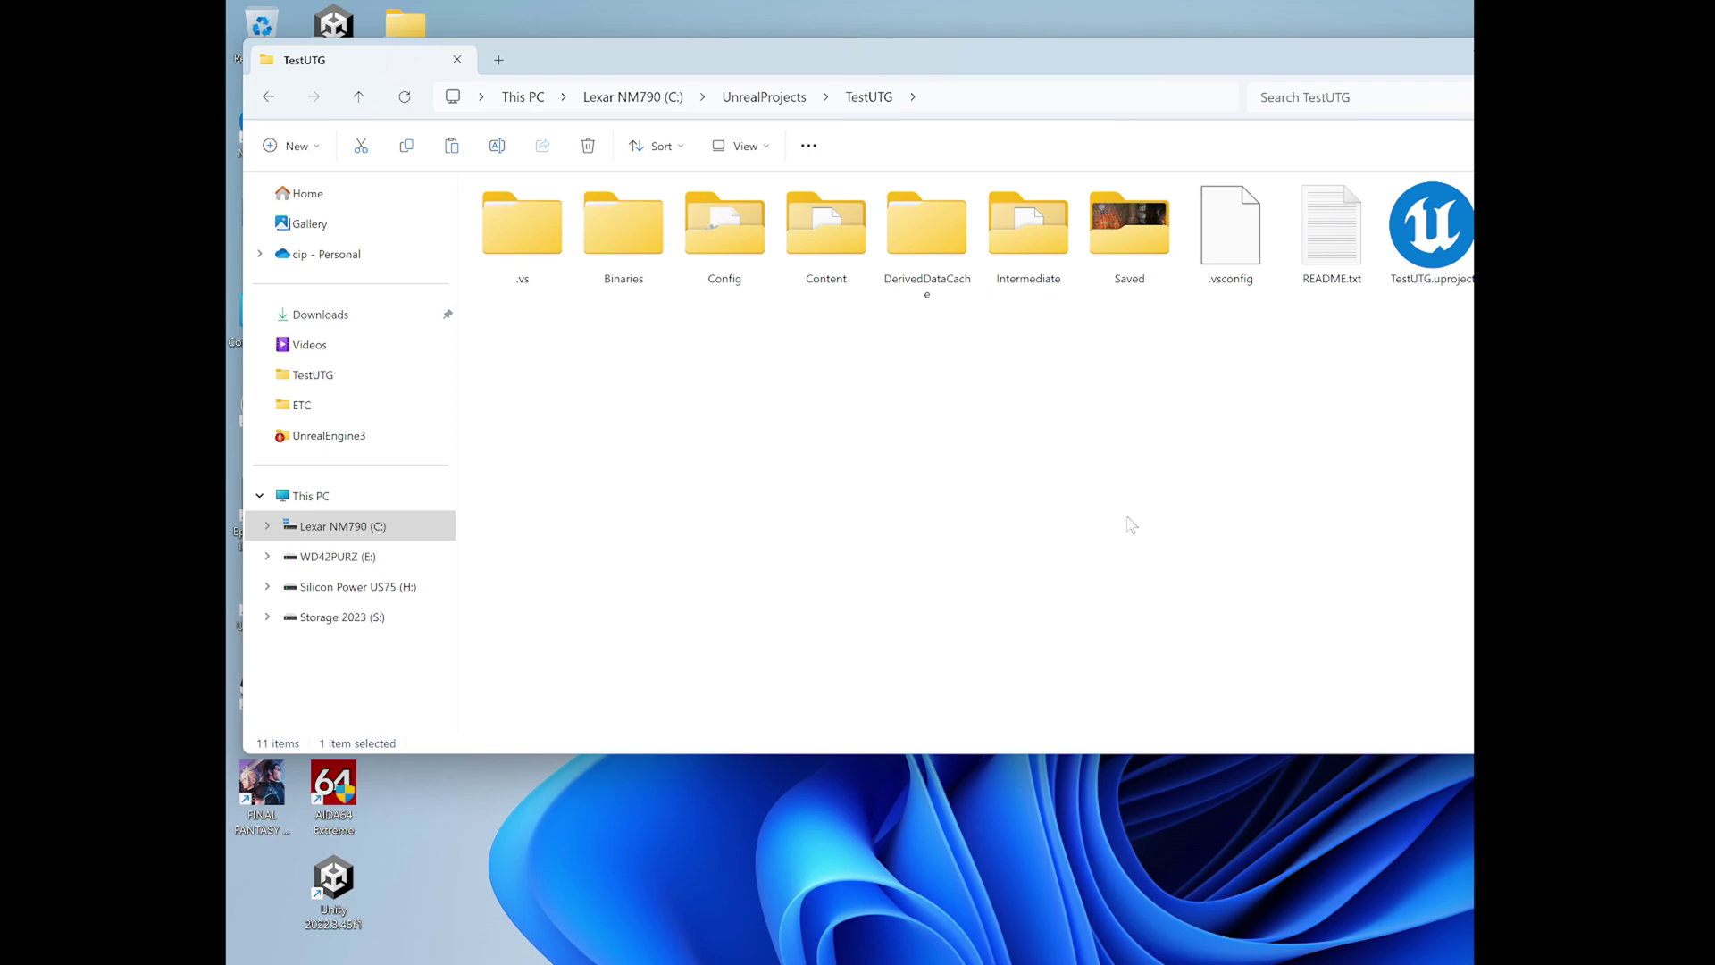
{"action": "key", "text": "Return"}
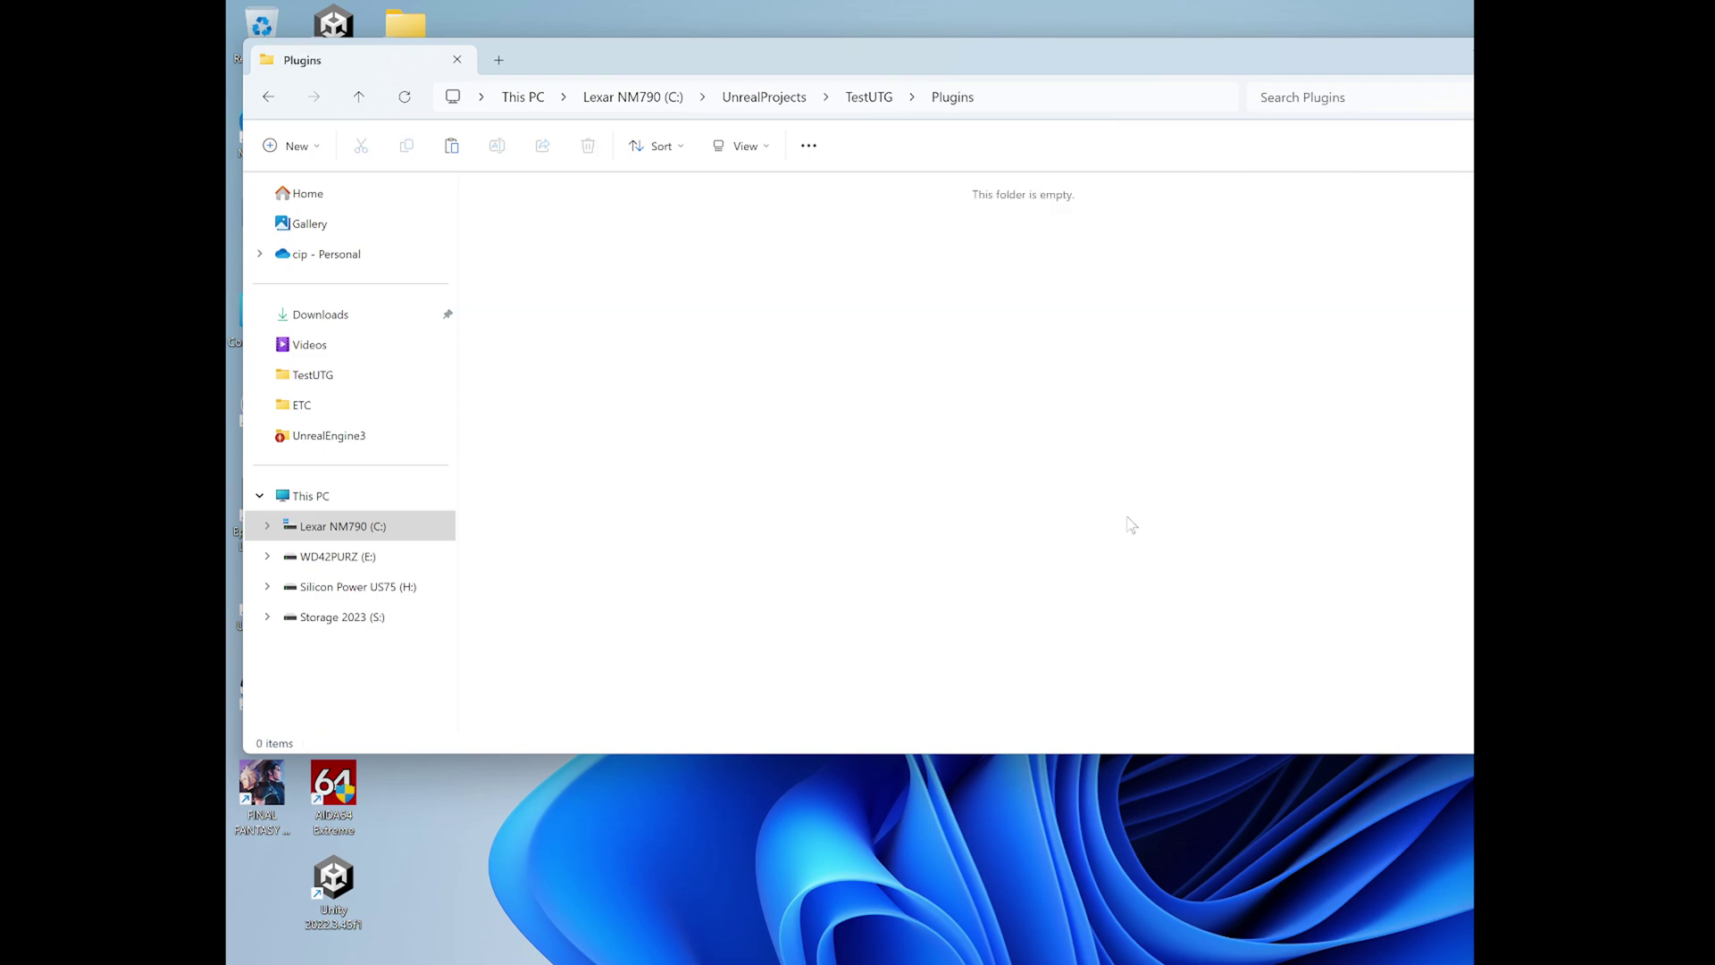
- Paste the plugin folder into Plugins and rename it UnrealToGodot
{"action": "key", "text": "ctrl+v"}
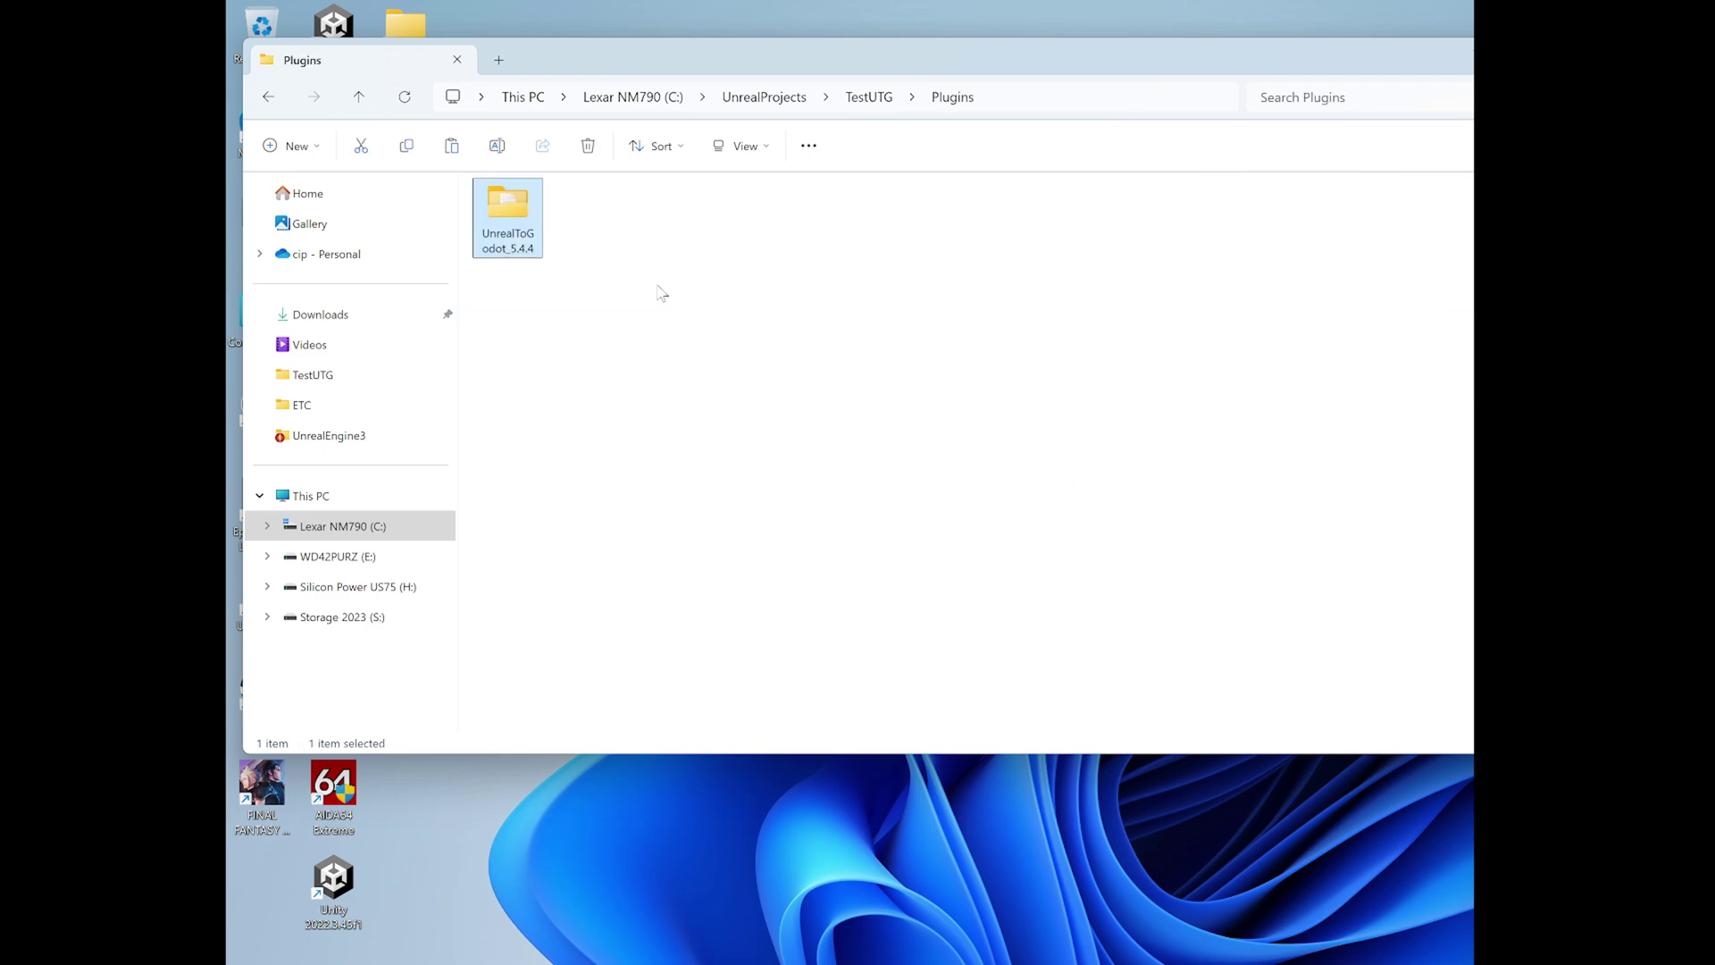
{"action": "key", "text": "F2"}
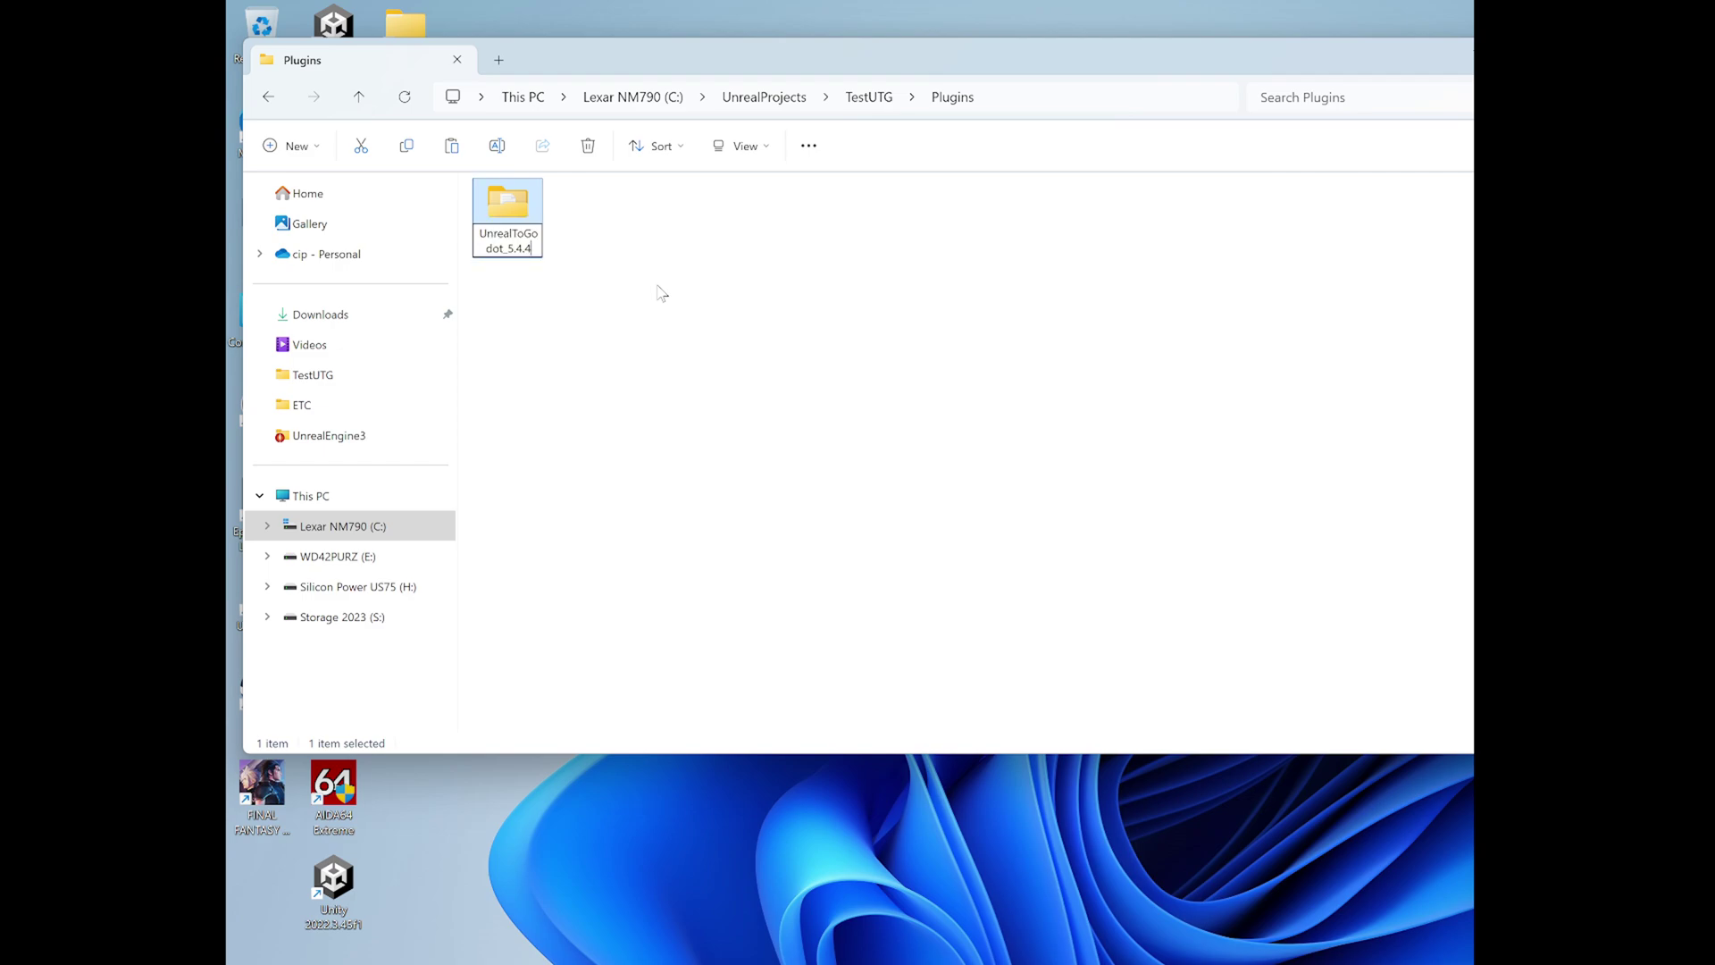
{"action": "key", "text": "BackSpace"}
{"action": "key", "text": "BackSpace"}
{"action": "key", "text": "BackSpace"}
{"action": "key", "text": "BackSpace"}
{"action": "key", "text": "BackSpace"}
{"action": "key", "text": "BackSpace"}
{"action": "key", "text": "Return"}
- Launch the TestUTG.uproject project in Unreal
{"action": "left_click", "coordinate": [878, 104]}
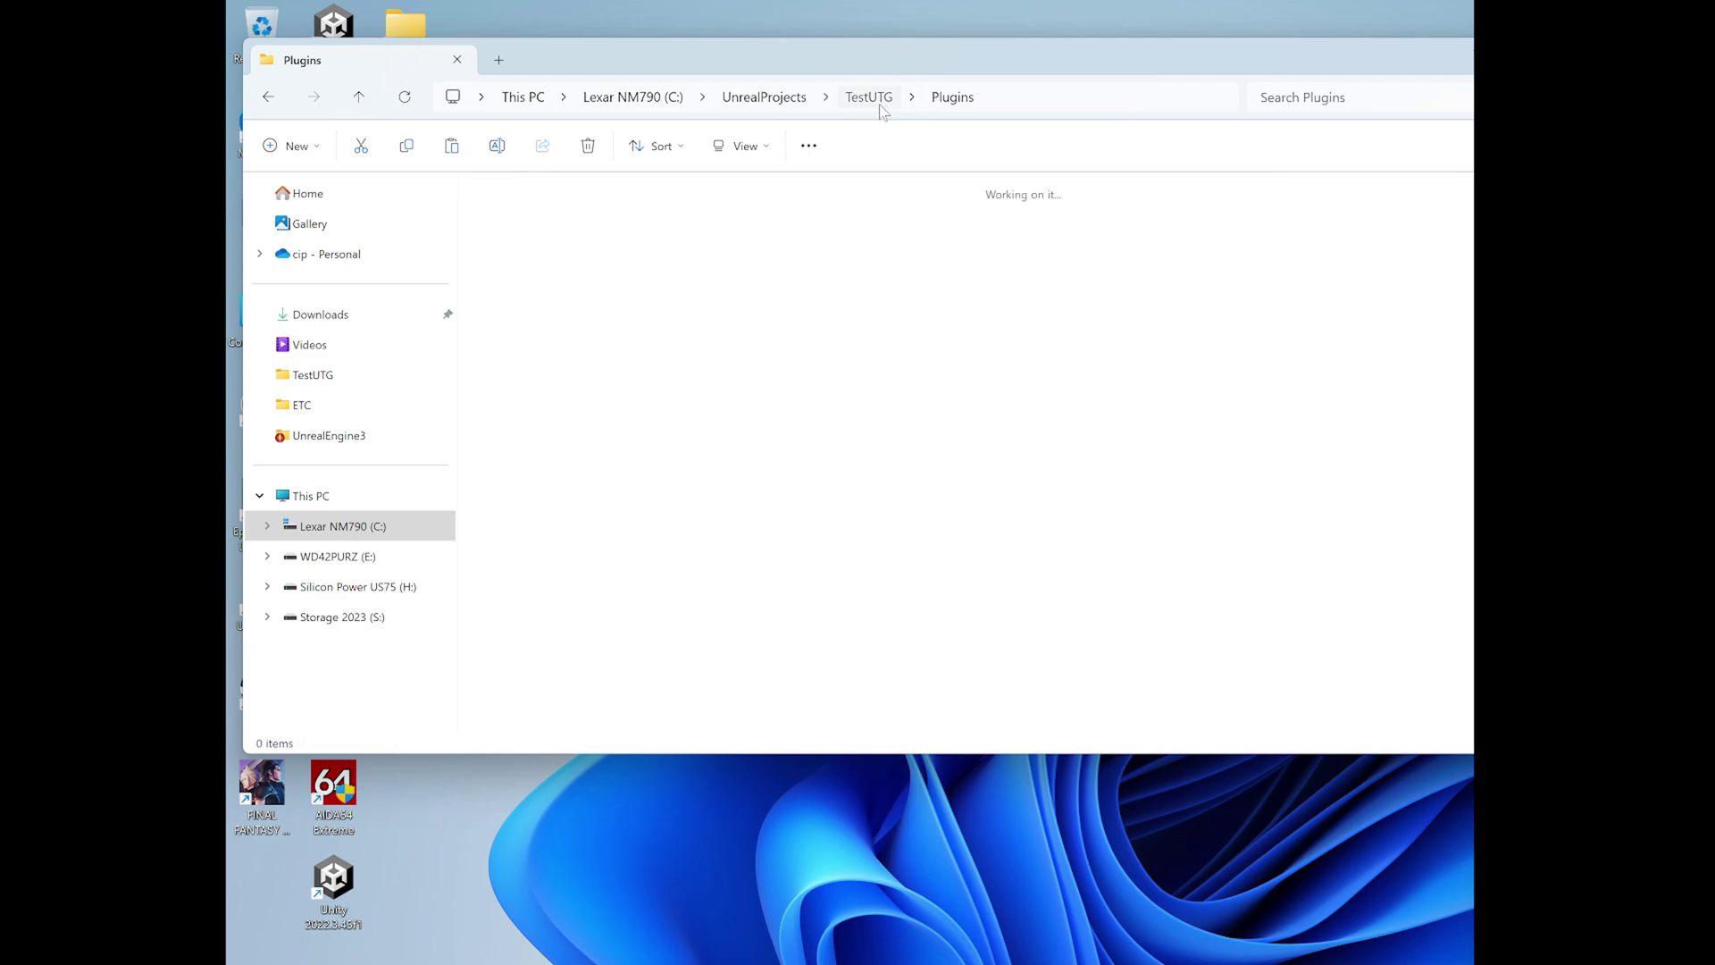
{"action": "key", "text": "t"}
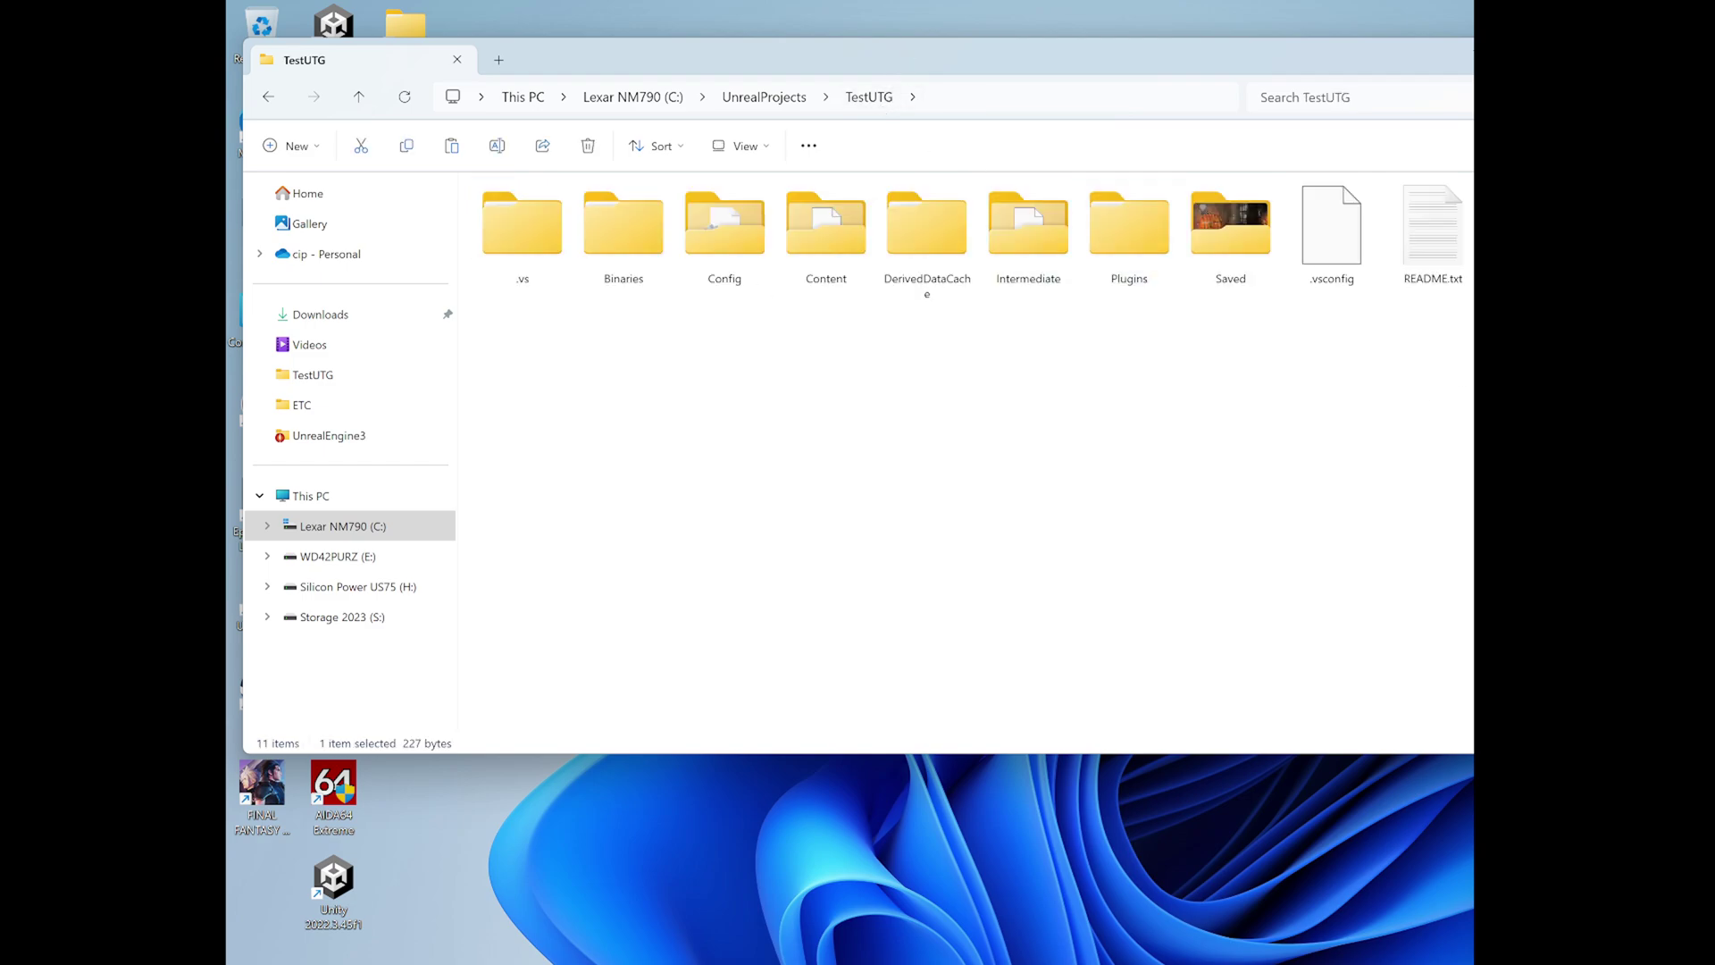
{"action": "key", "text": "Return"}
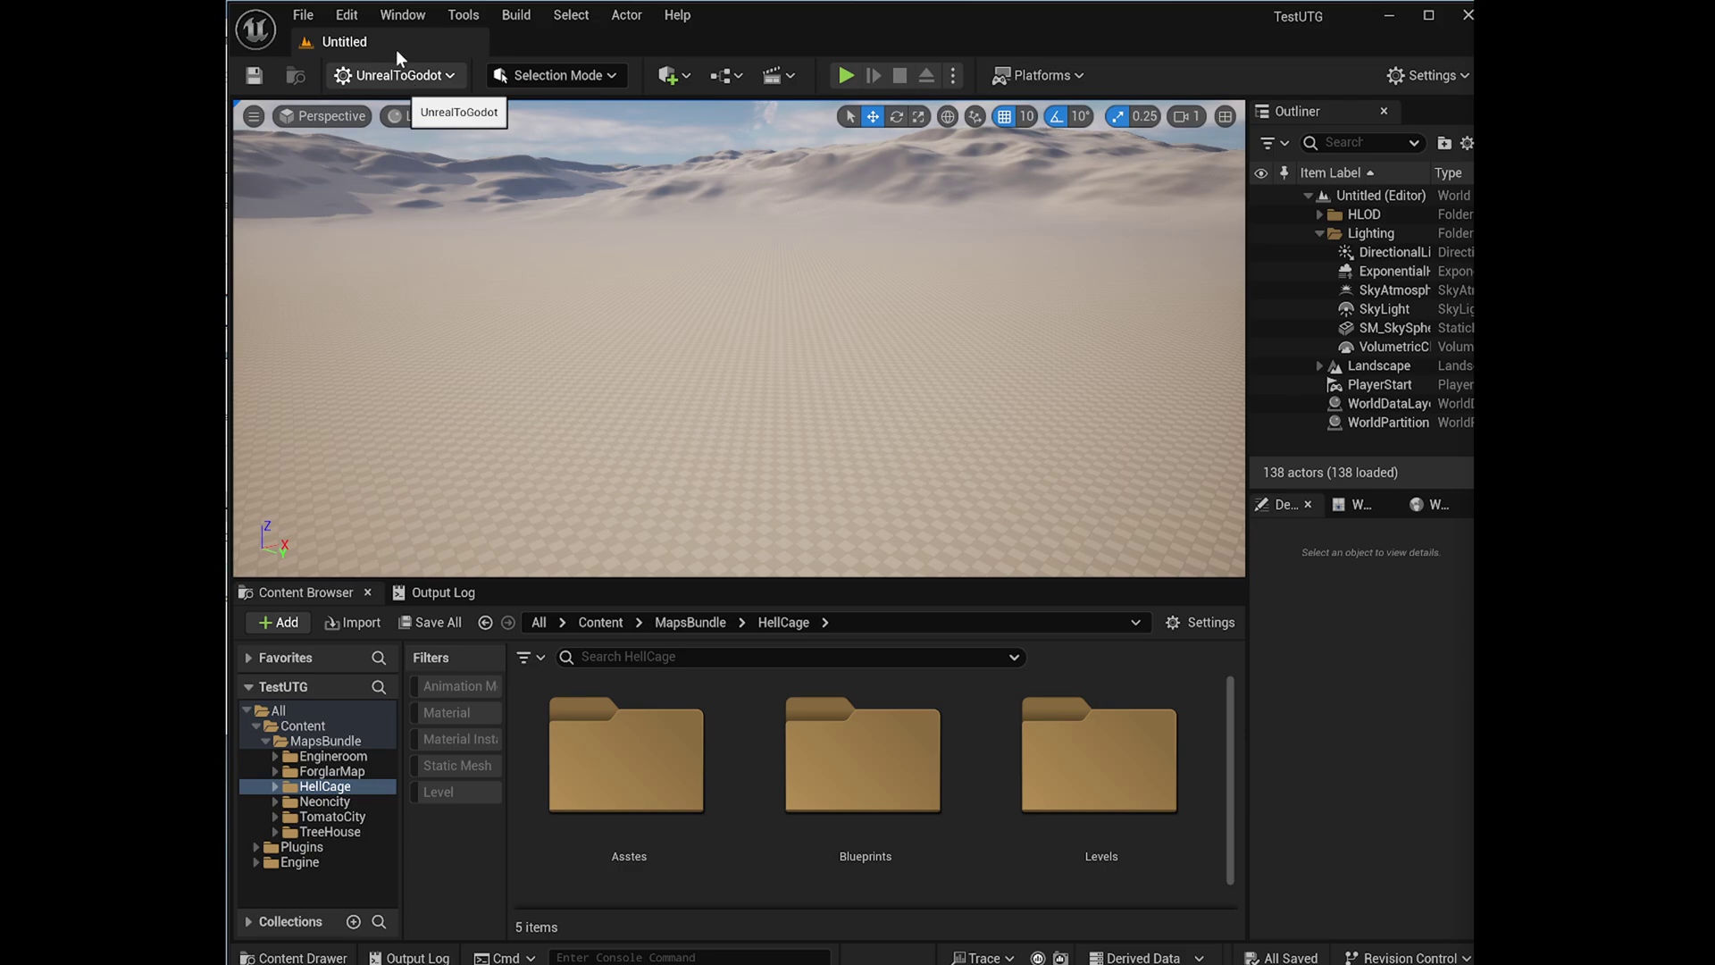
- Reopen HellCage_Final from Recent Levels and run ExportToGodot with the default settings
{"action": "left_click", "coordinate": [303, 14]}
{"action": "left_click", "coordinate": [648, 183]}
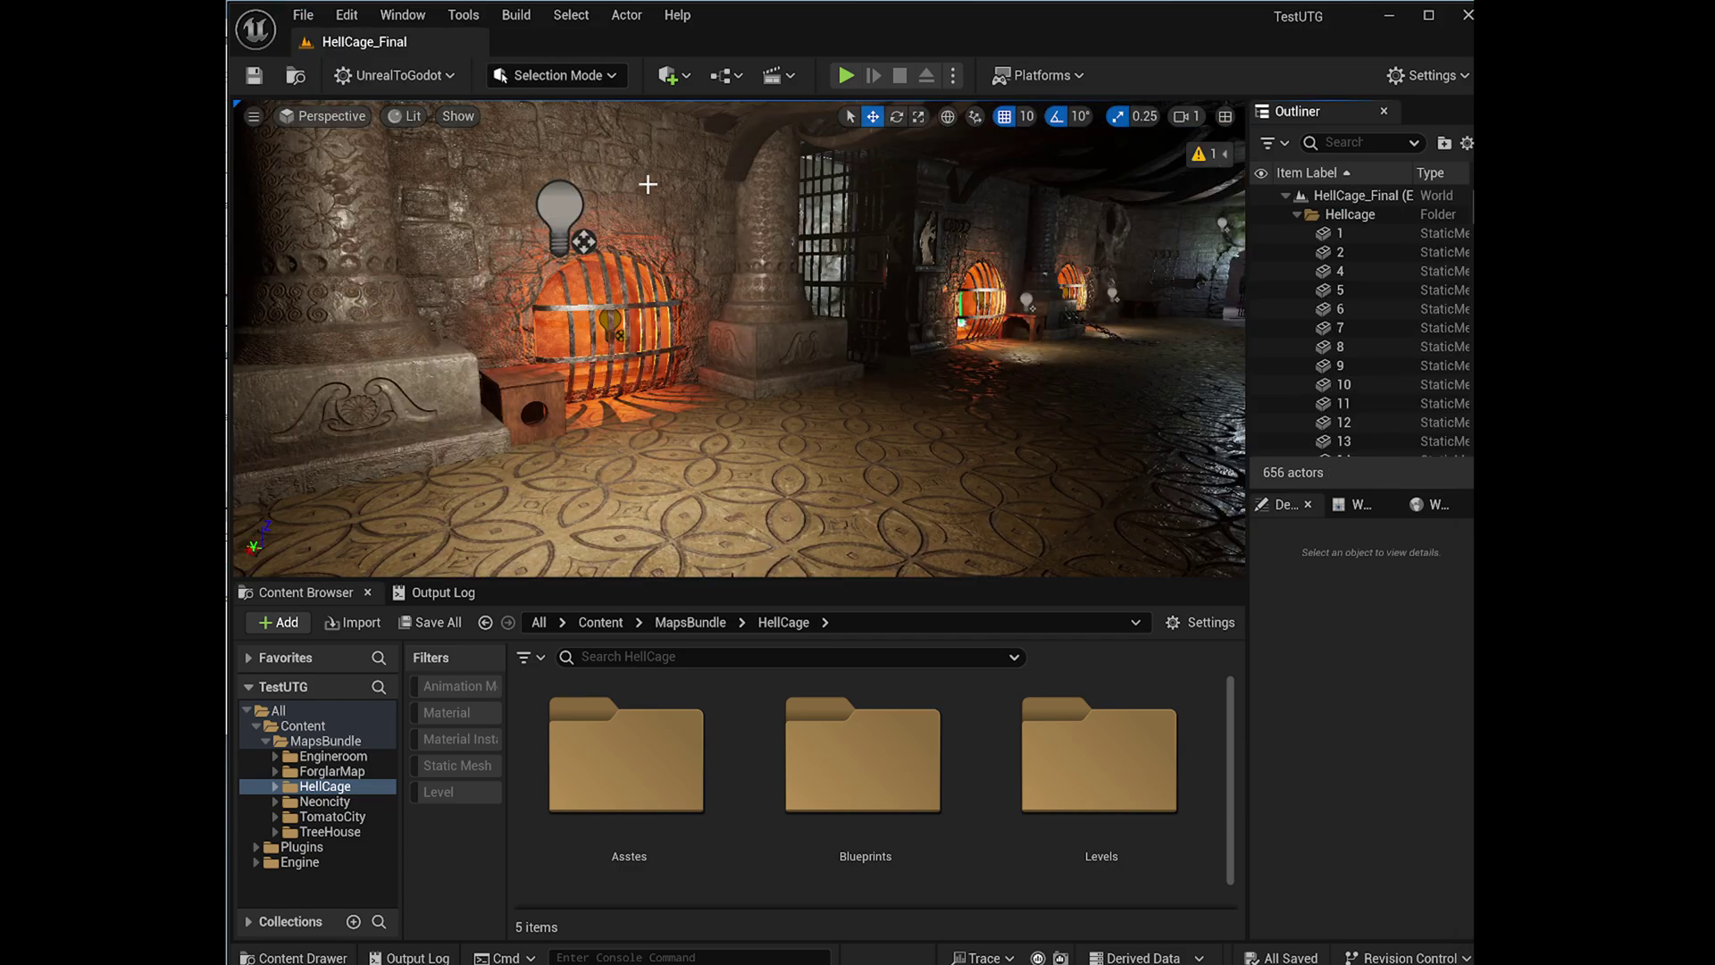
{"action": "left_click", "coordinate": [391, 78]}
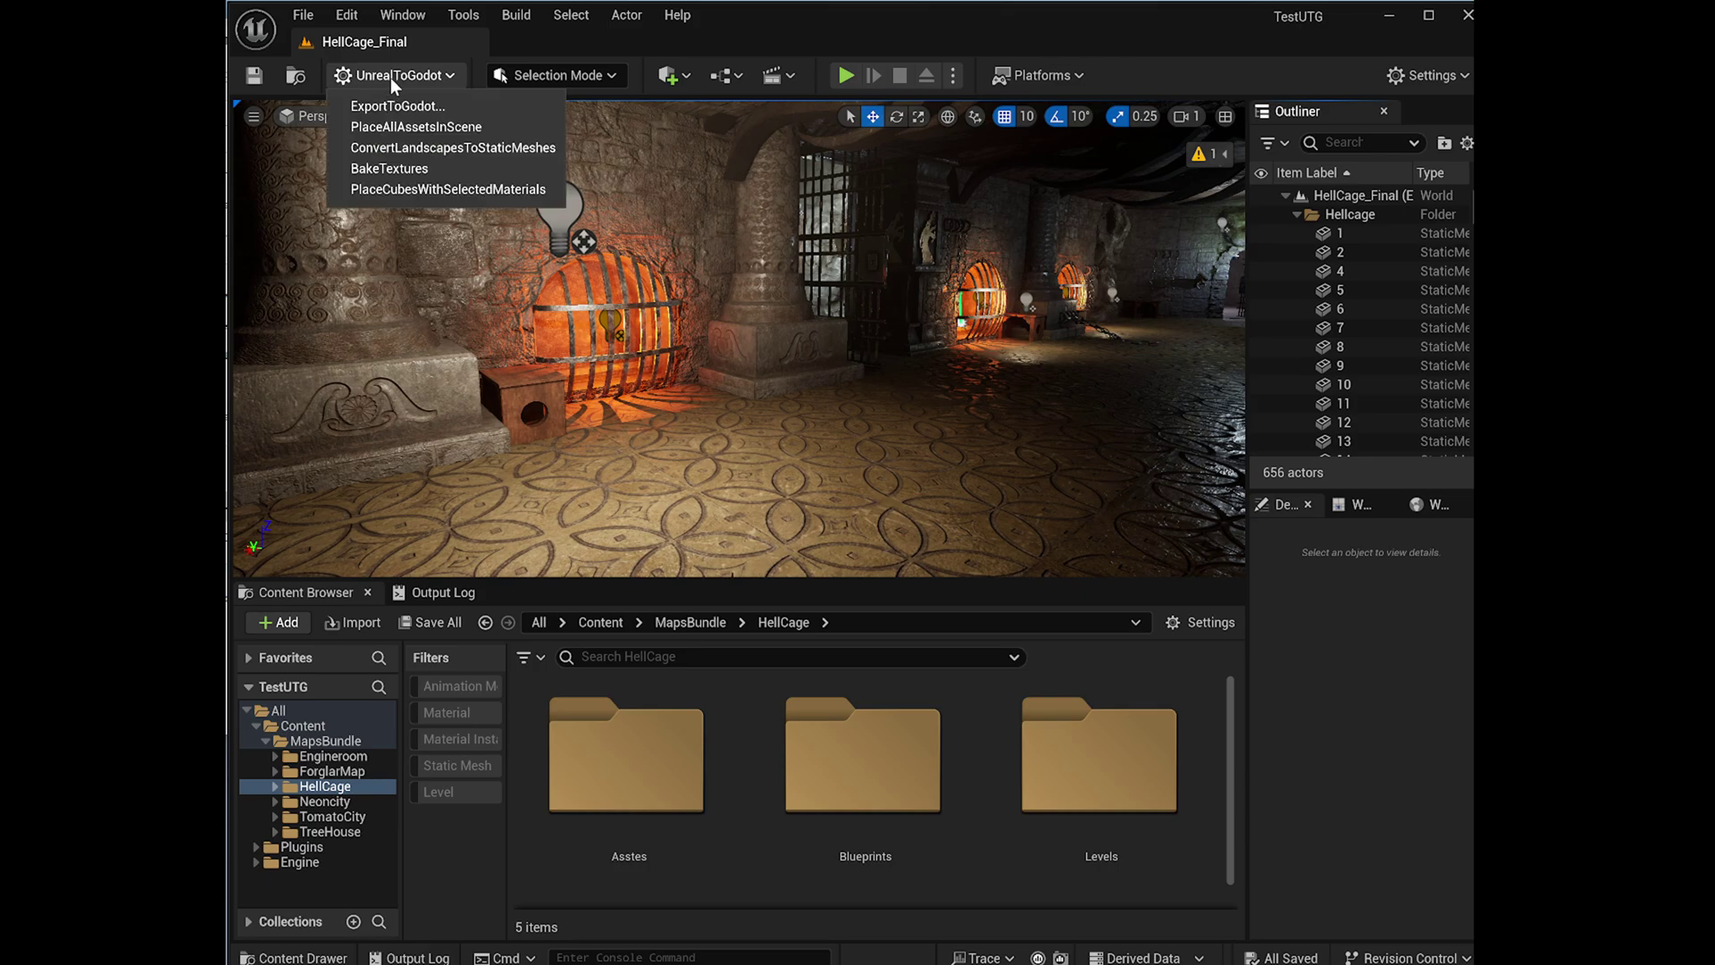
{"action": "left_click", "coordinate": [429, 109]}
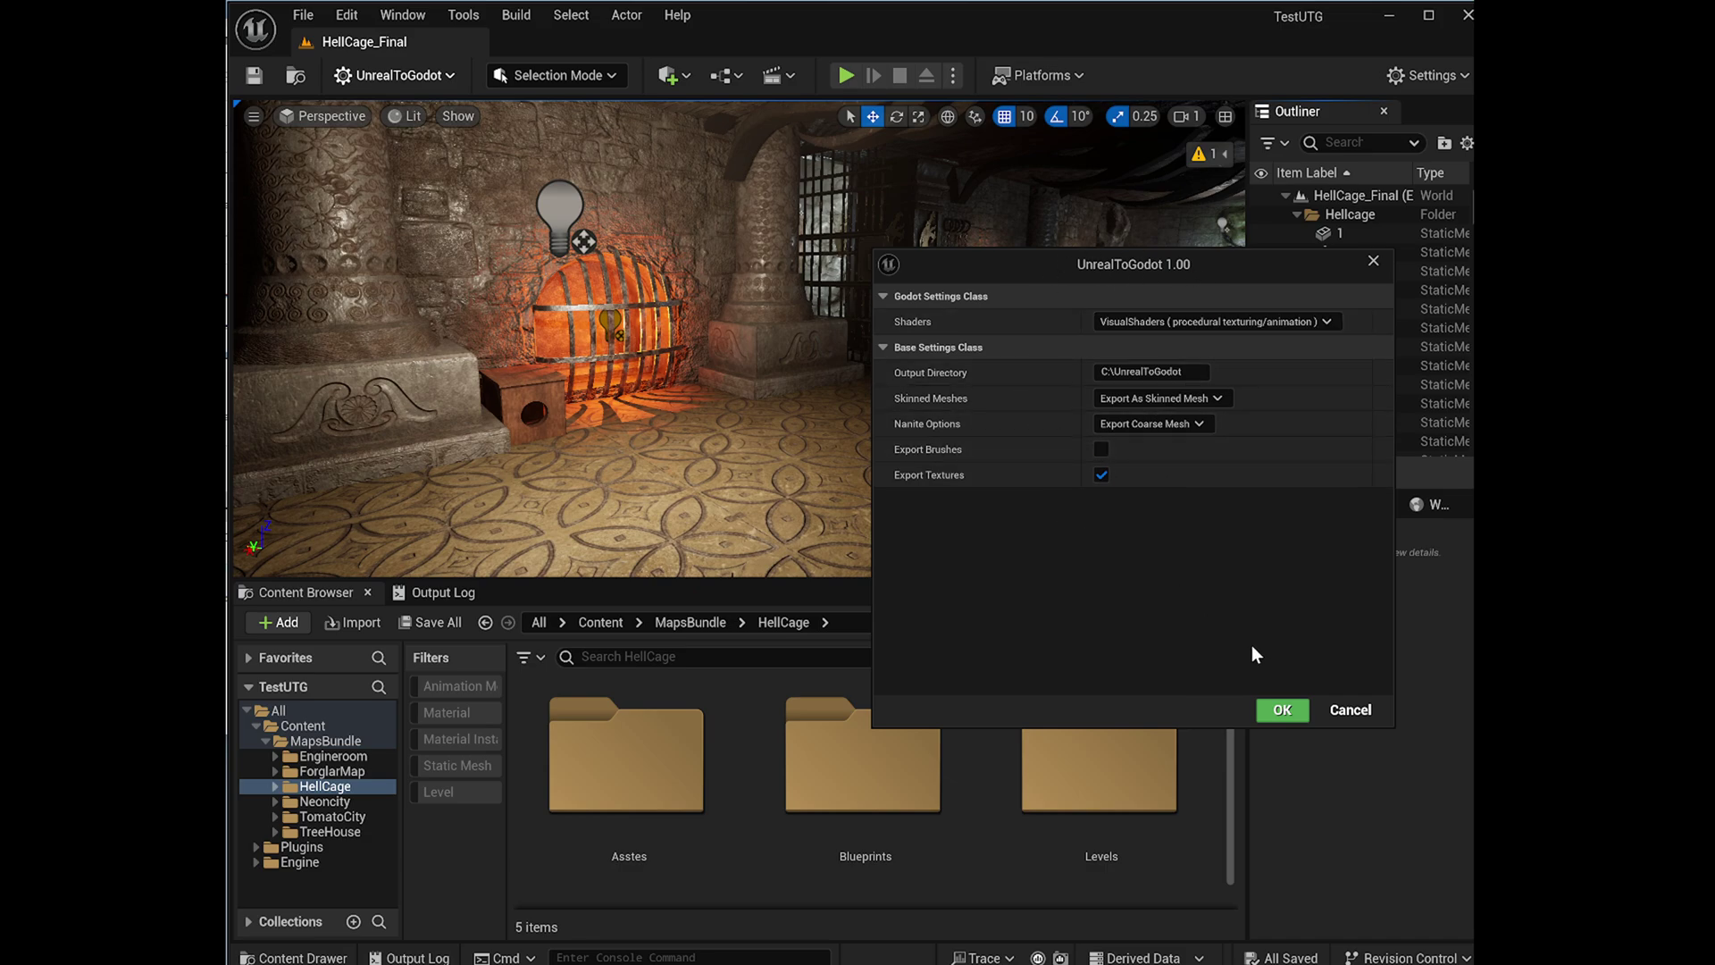
{"action": "left_click", "coordinate": [1283, 711]}
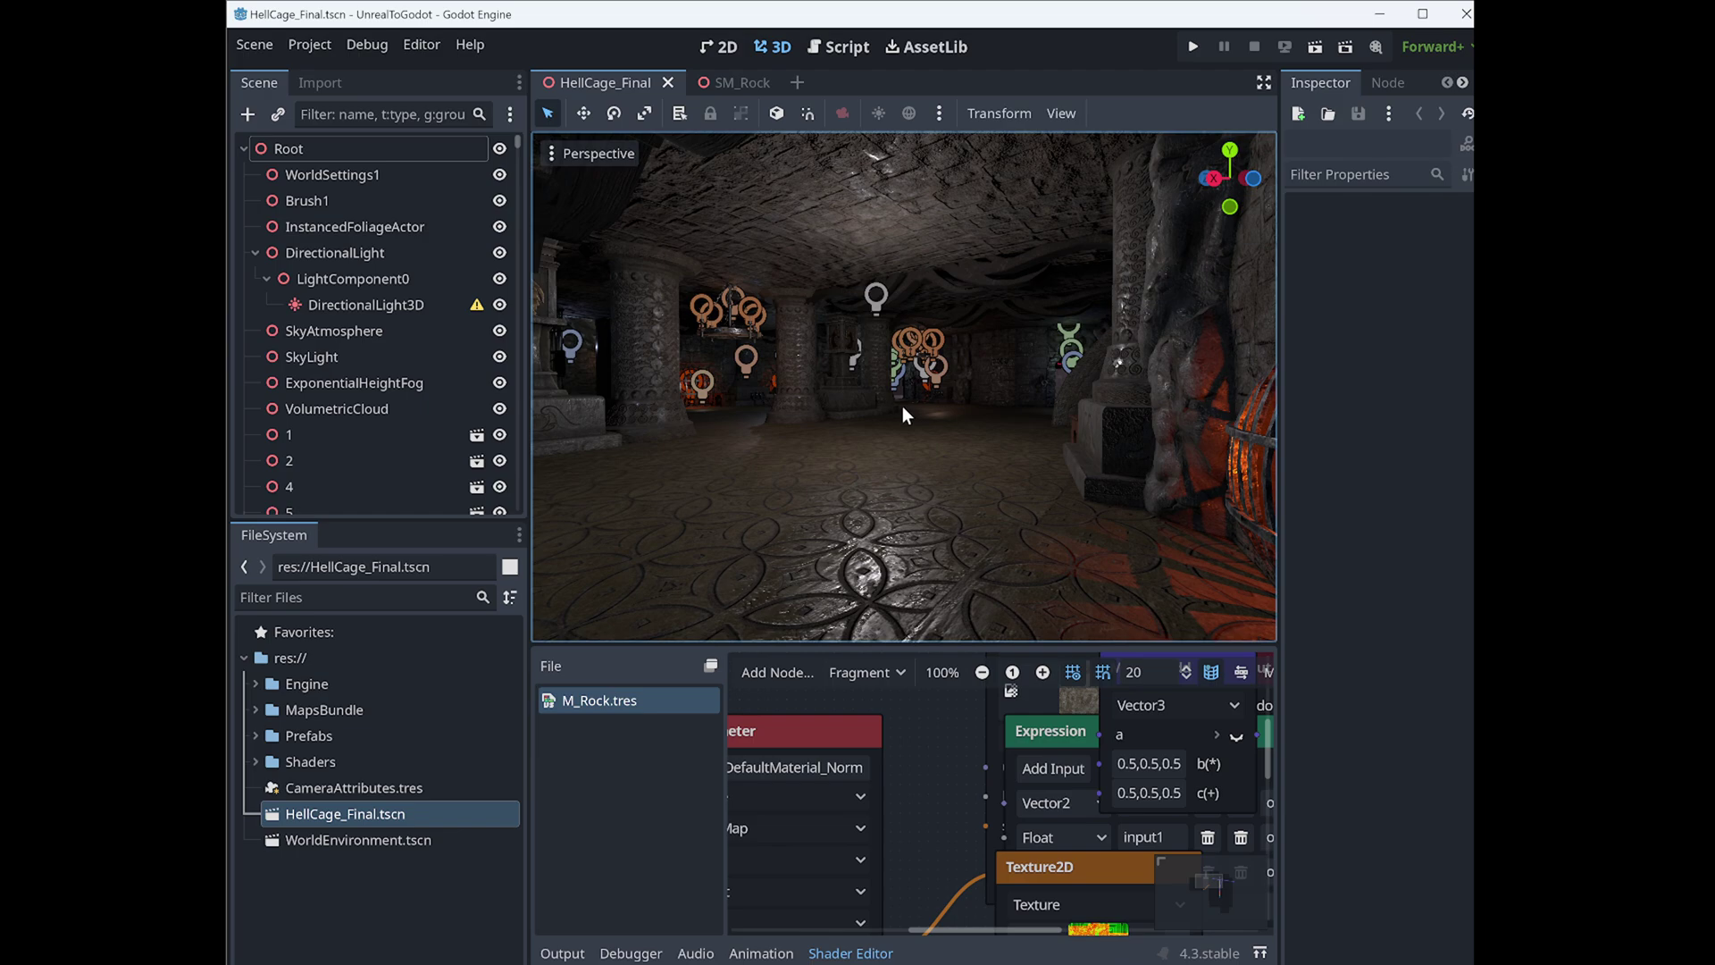
- Open the HellCage_Final scene in Godot, fly toward the lit cage, and zoom the M_Rock graph out
{"action": "left_click", "coordinate": [343, 861]}
{"action": "left_click", "coordinate": [345, 815]}
{"action": "mouse_move", "coordinate": [976, 261]}
{"action": "right_mouse_down"}
{"action": "mouse_move", "coordinate": [1054, 264]}
{"action": "mouse_move", "coordinate": [1028, 255]}
{"action": "right_mouse_up"}
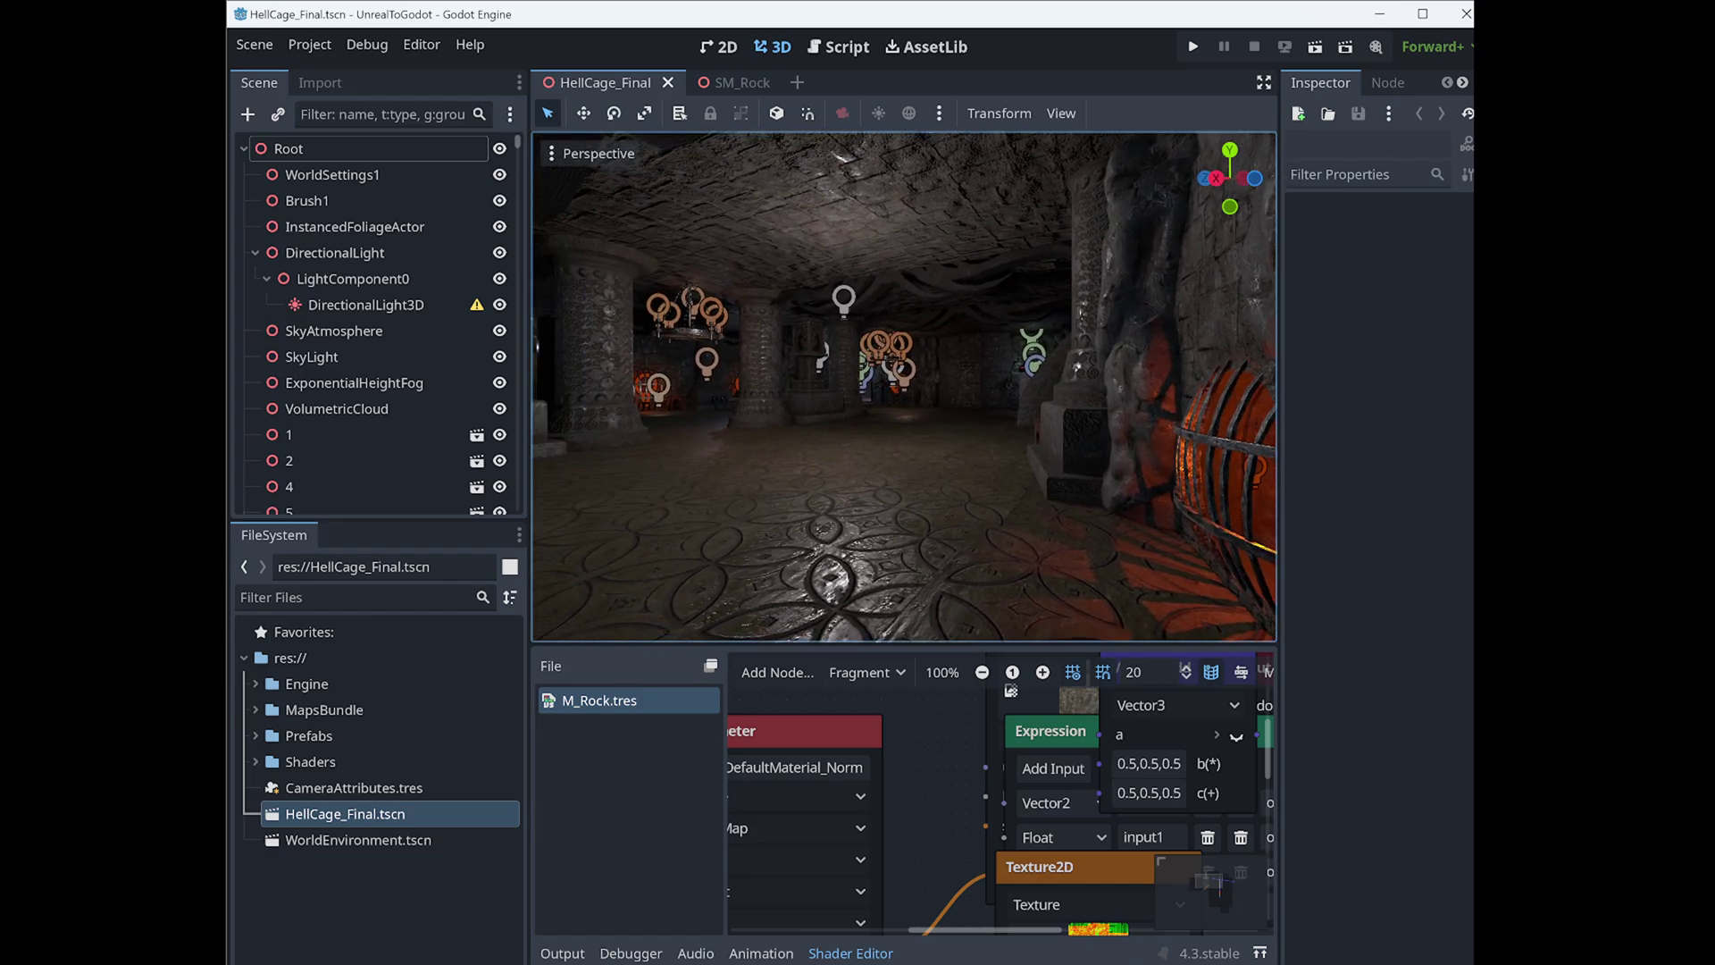
{"action": "right_click_drag", "start_coordinate": [1027, 255], "coordinate": [887, 350]}
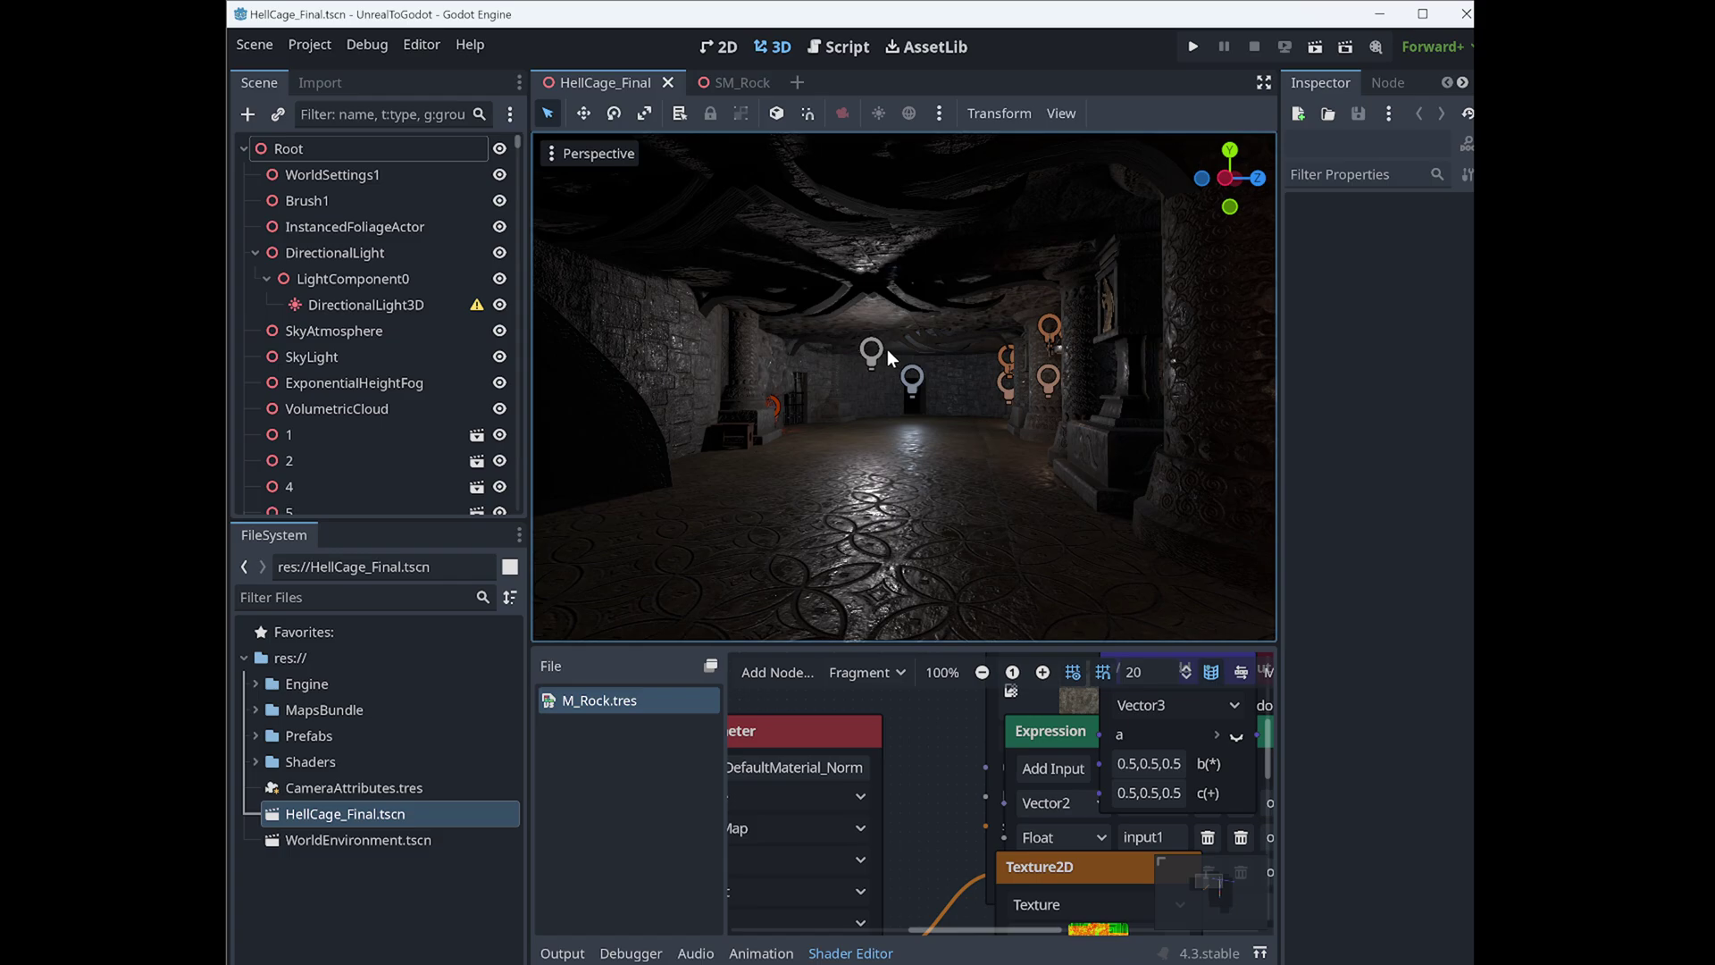
{"action": "key", "text": "w"}
{"action": "mouse_move", "coordinate": [860, 374]}
{"action": "right_mouse_down"}
{"action": "mouse_move", "coordinate": [902, 371]}
{"action": "mouse_move", "coordinate": [876, 370]}
{"action": "mouse_move", "coordinate": [893, 398]}
{"action": "mouse_move", "coordinate": [768, 397]}
{"action": "right_mouse_up"}
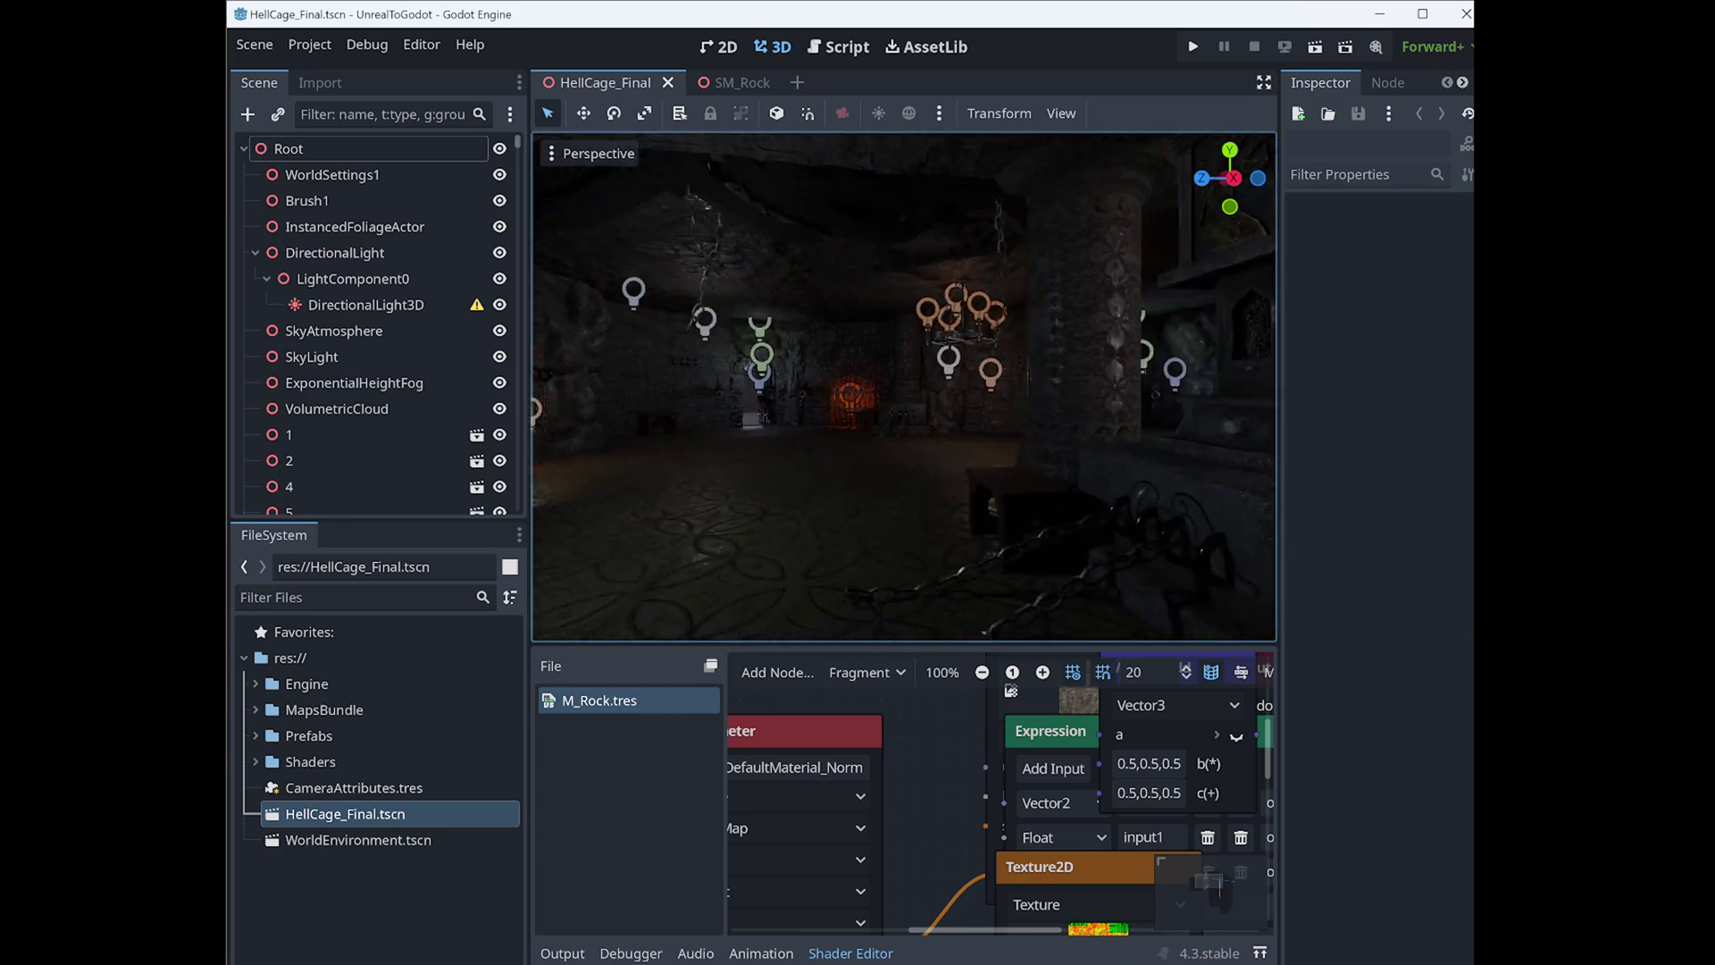
{"action": "key", "text": "w"}
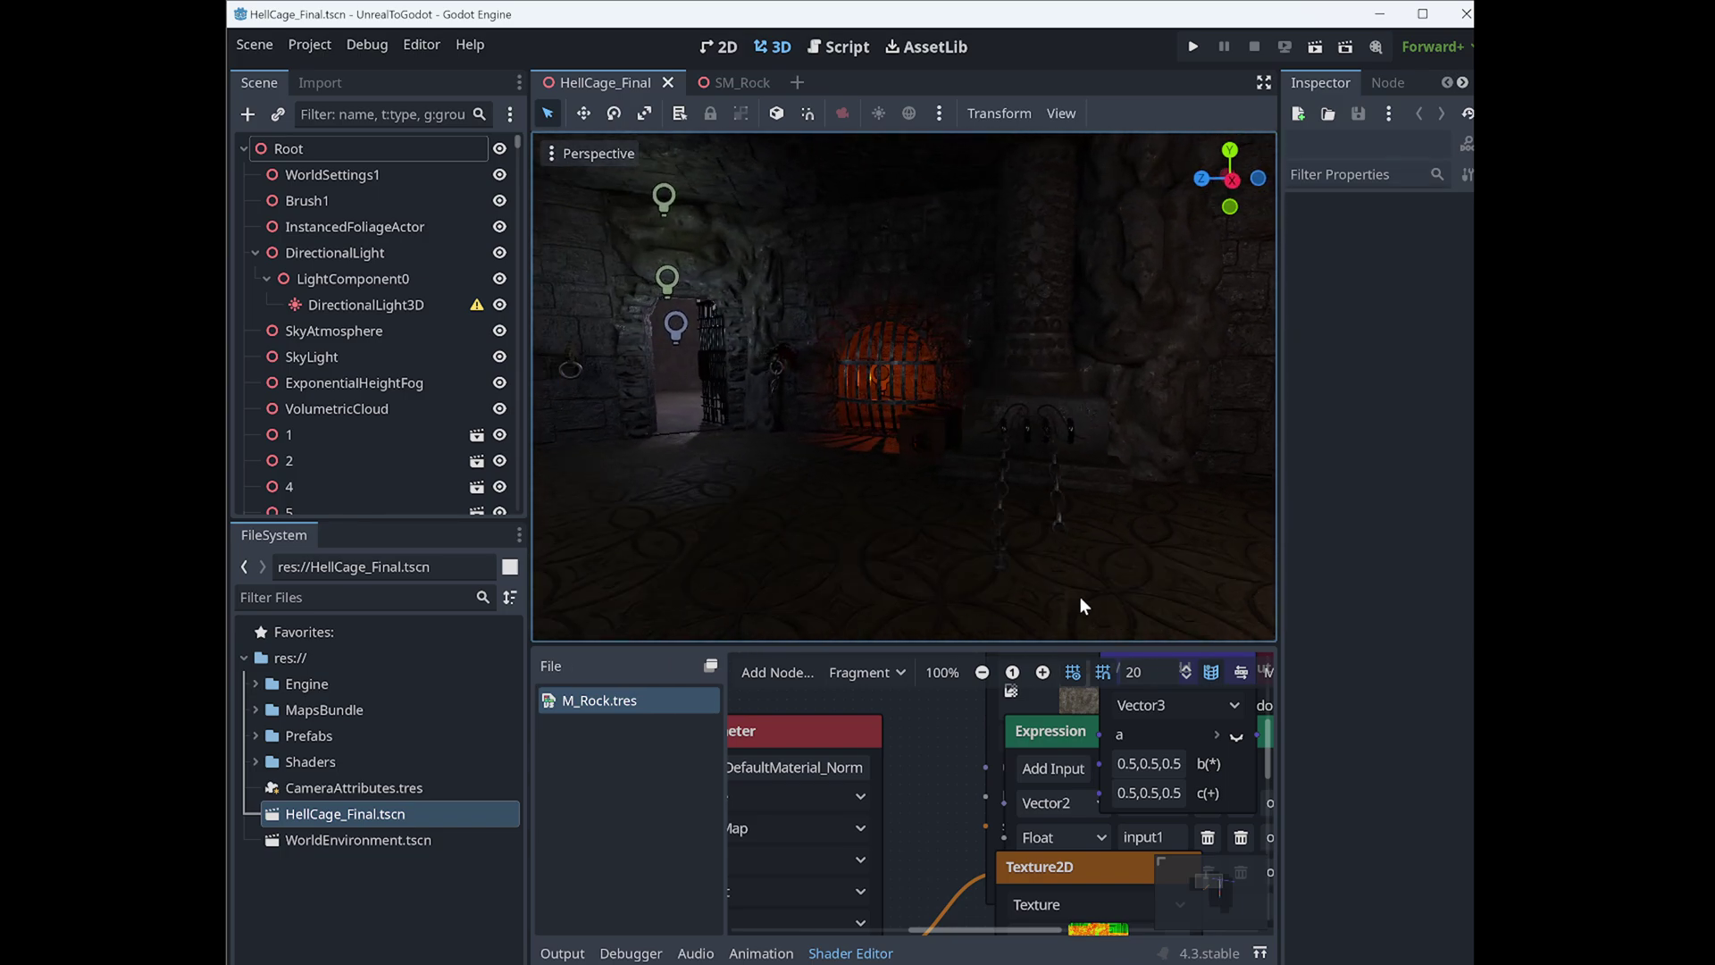
{"action": "scroll", "coordinate": [857, 732], "scroll_direction": "down", "scroll_amount": 5}
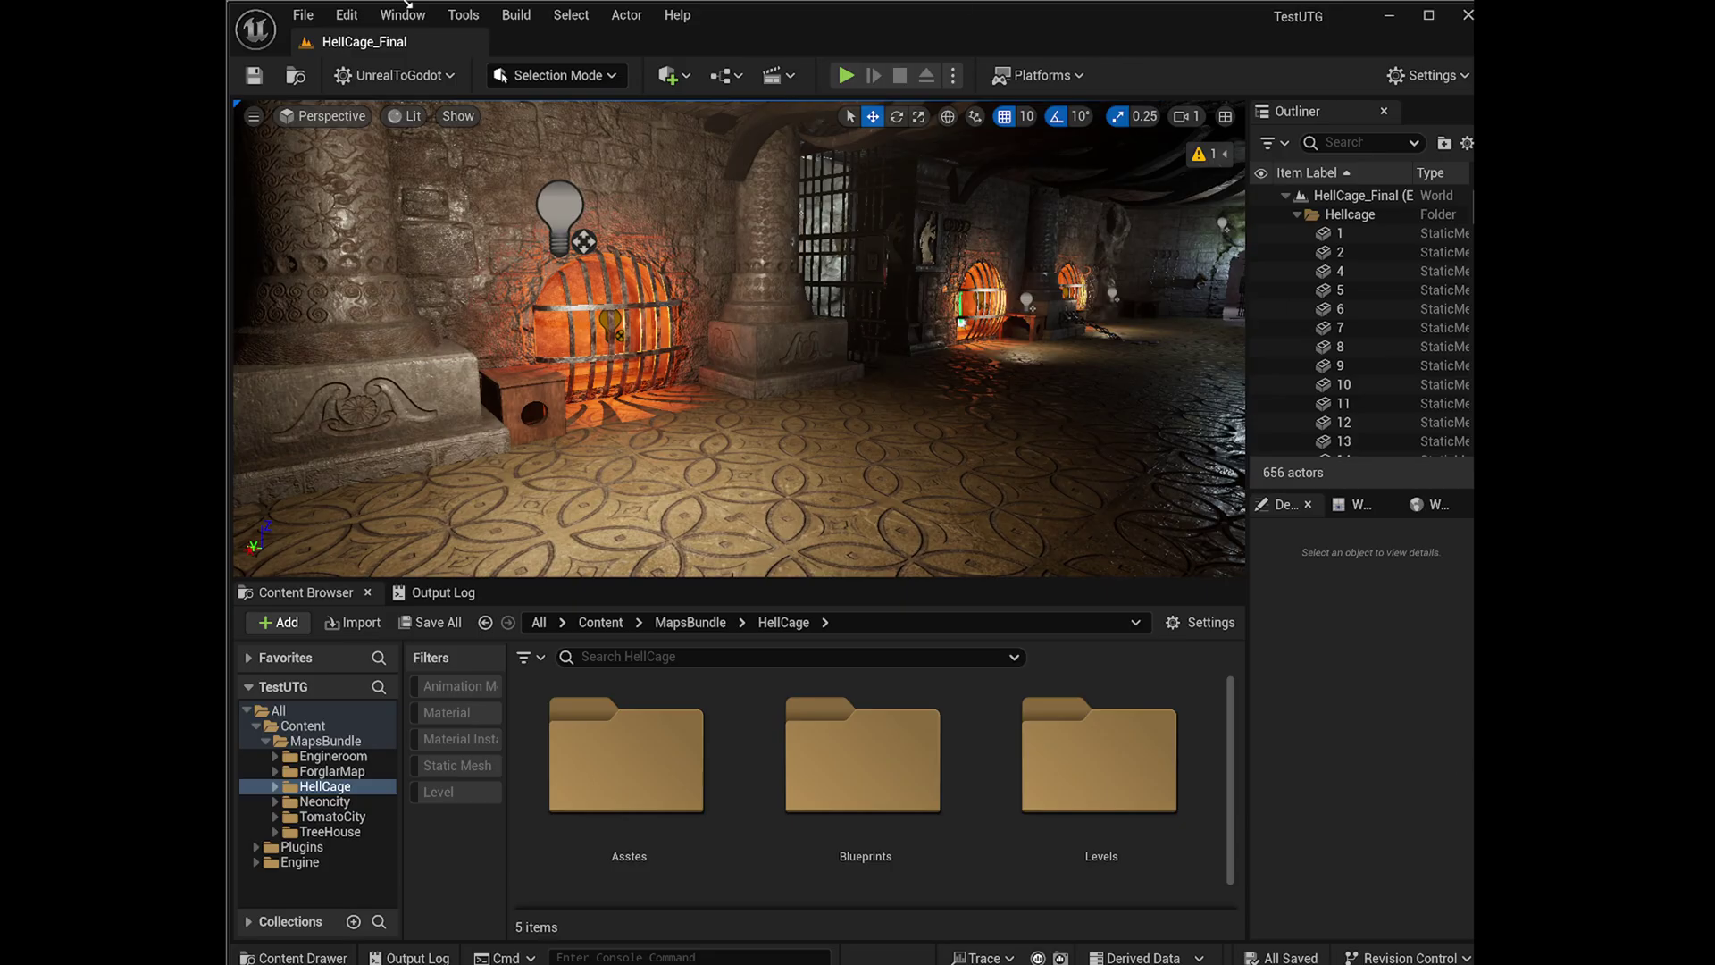
- Create a new level from the Basic template
{"action": "left_click", "coordinate": [400, 75]}
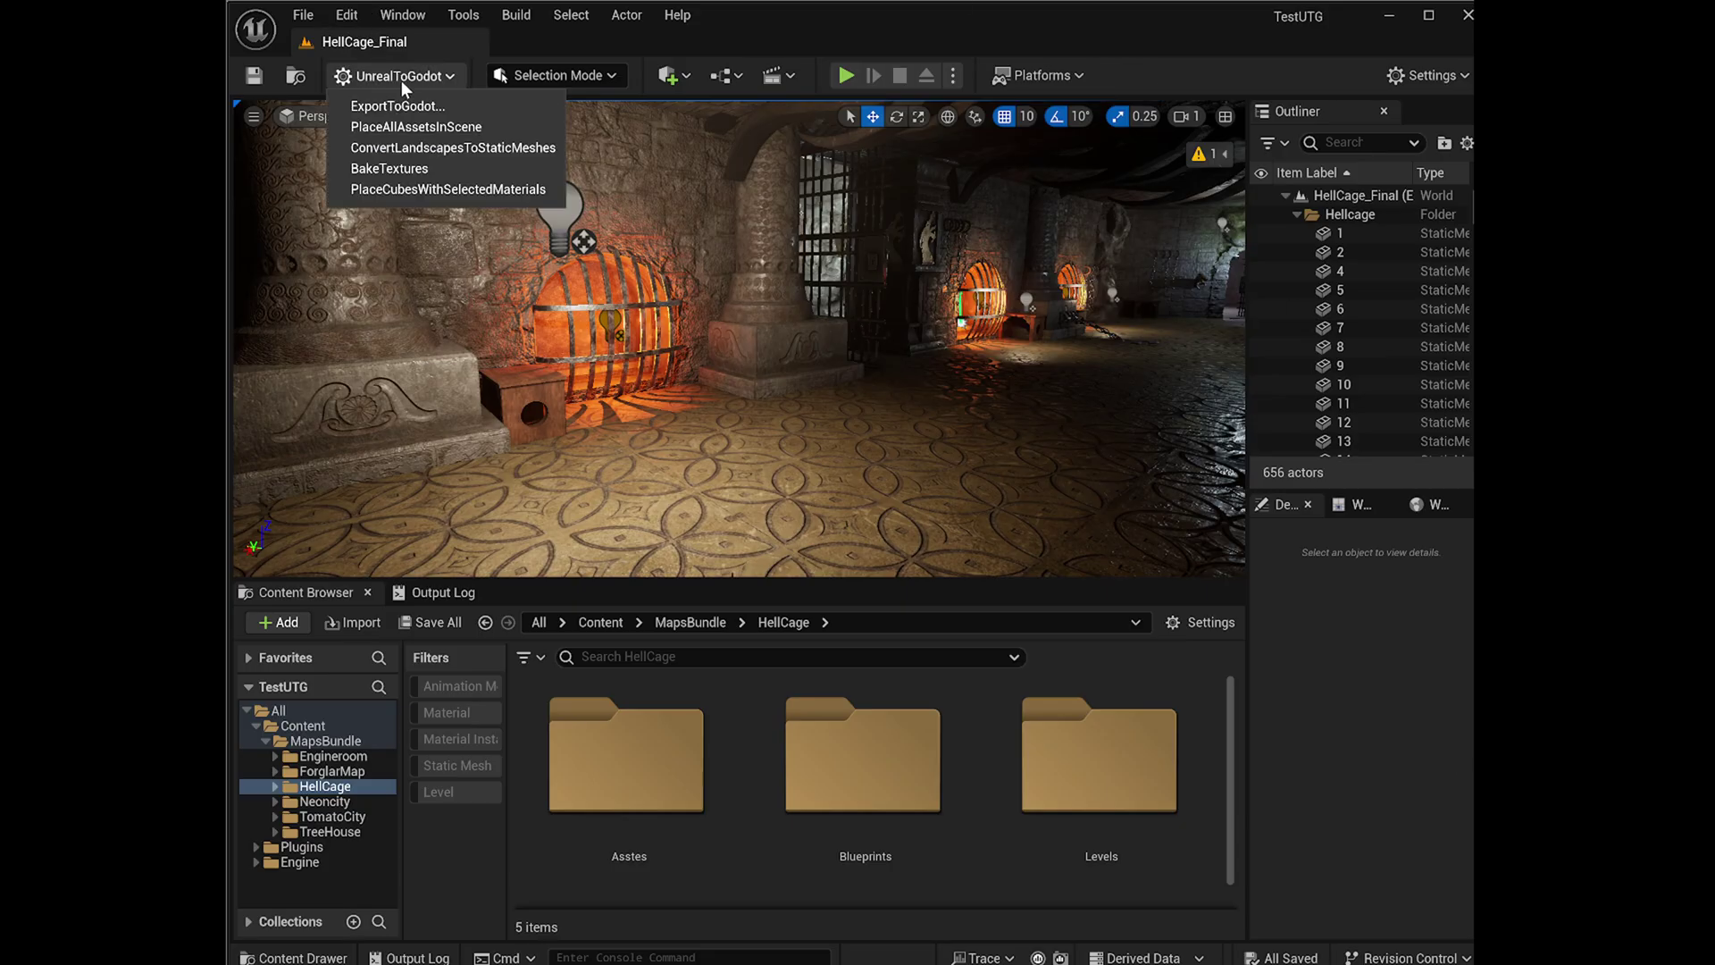
{"action": "left_click", "coordinate": [1025, 224]}
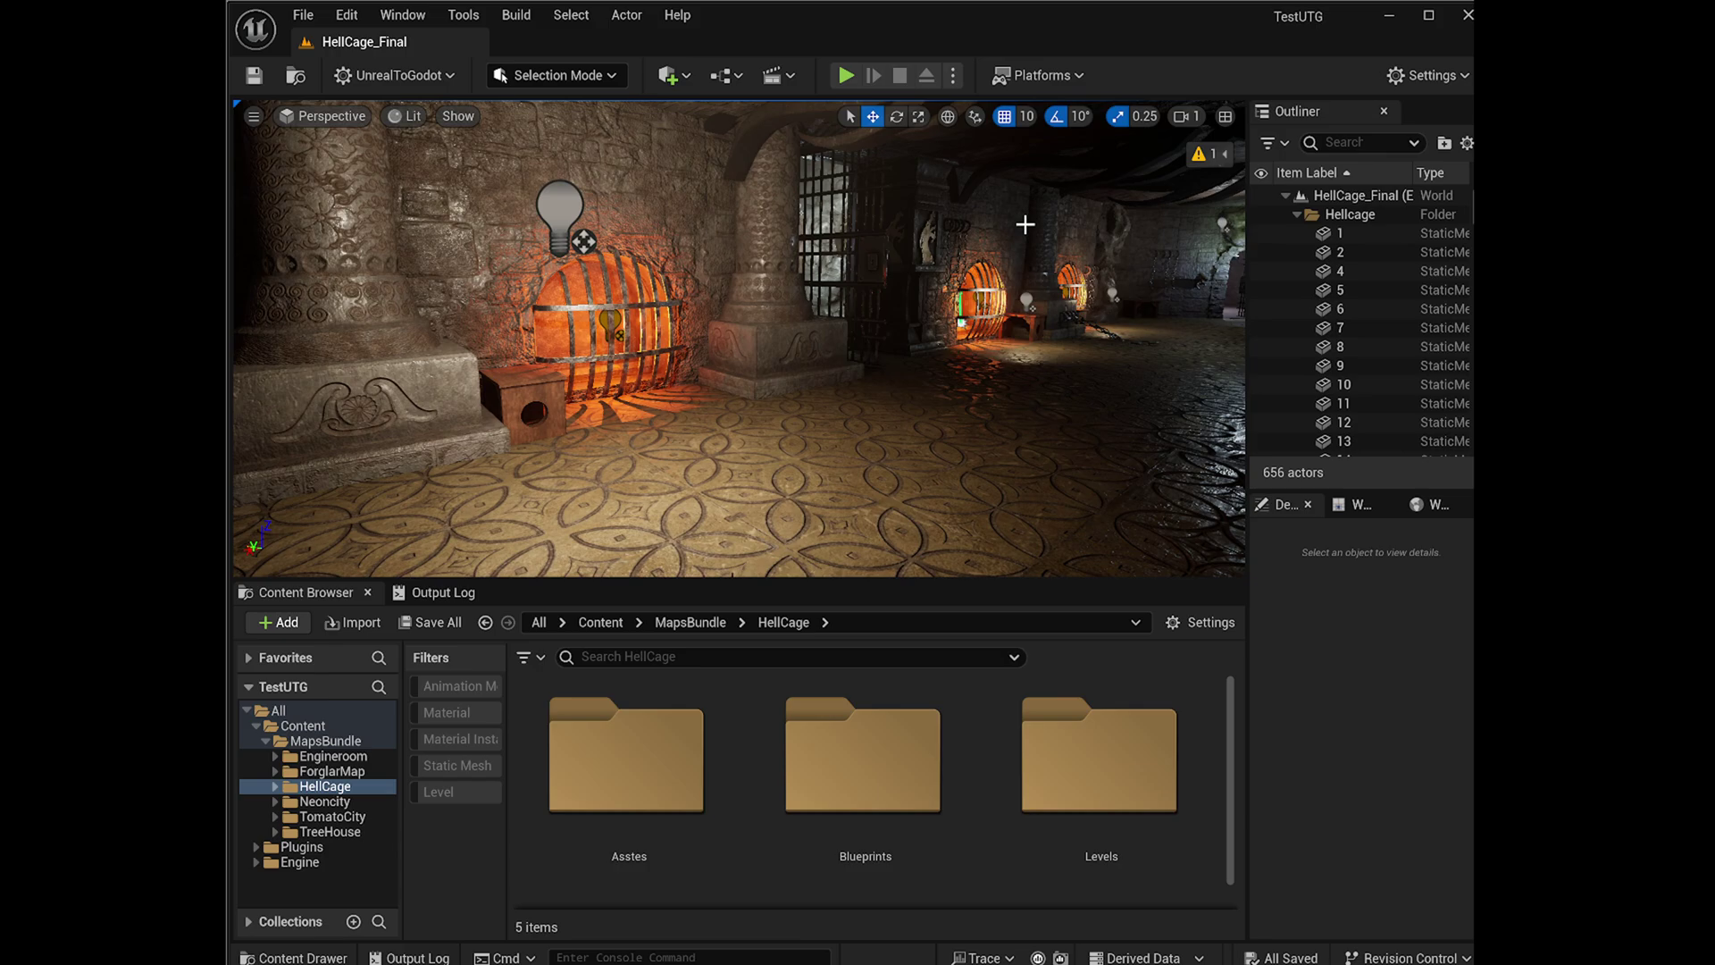
{"action": "left_click", "coordinate": [303, 15]}
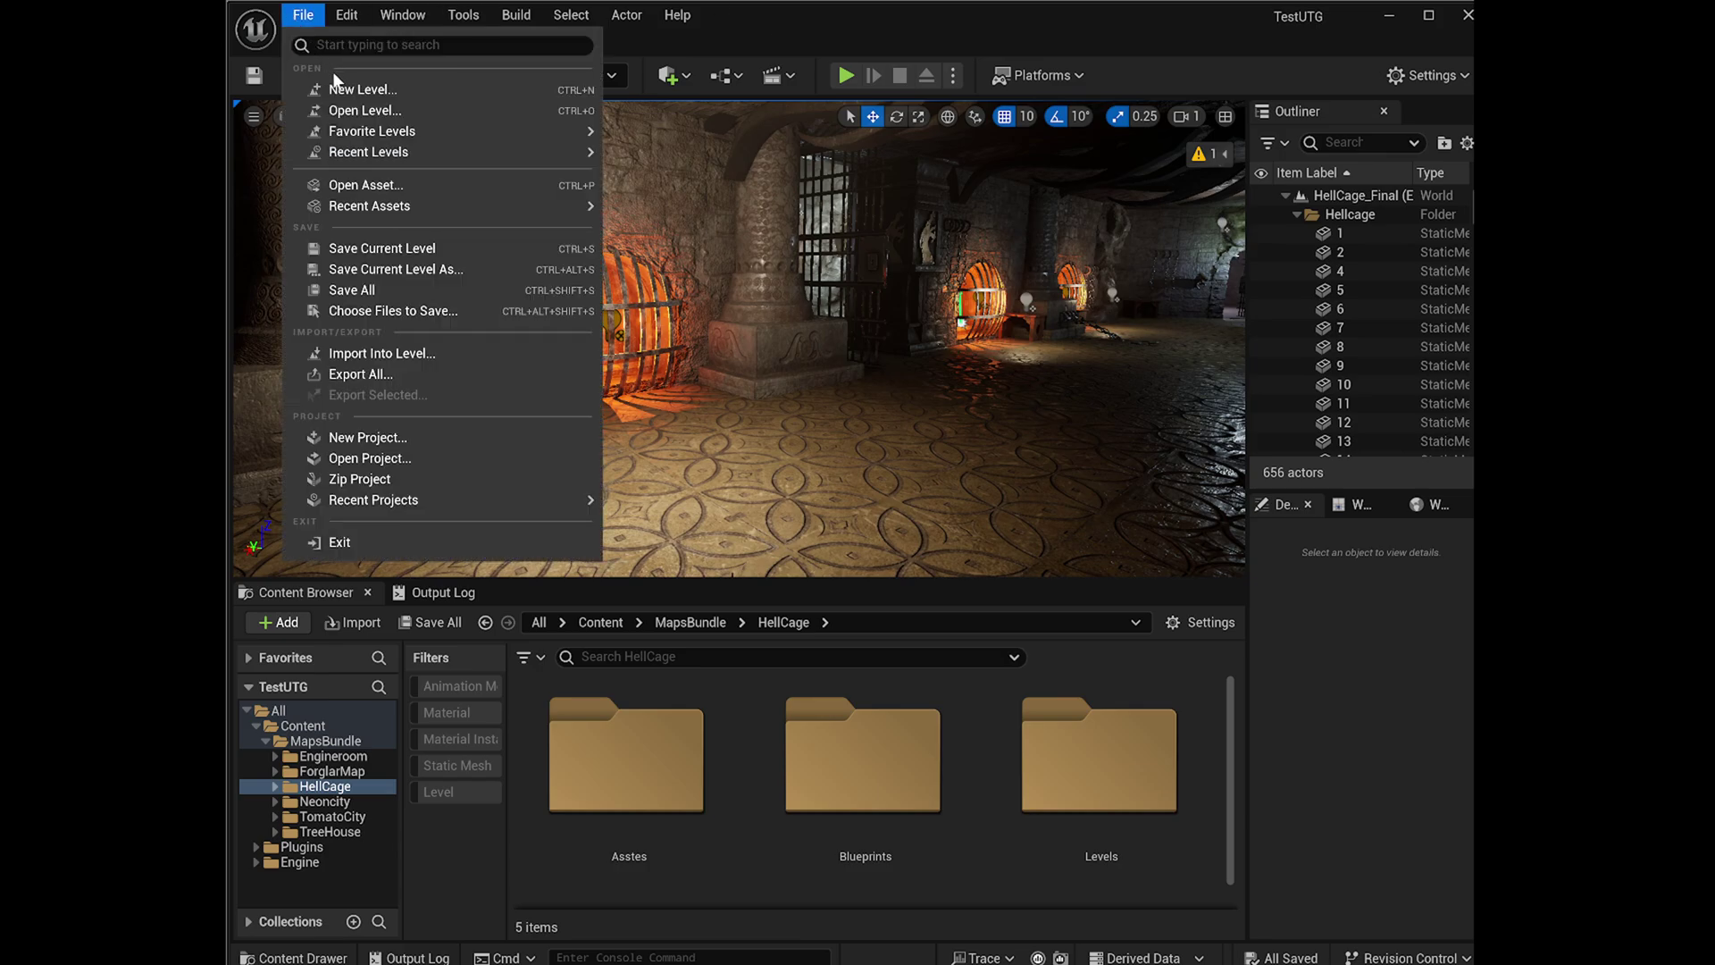
{"action": "left_click", "coordinate": [341, 83]}
{"action": "left_click", "coordinate": [1111, 368]}
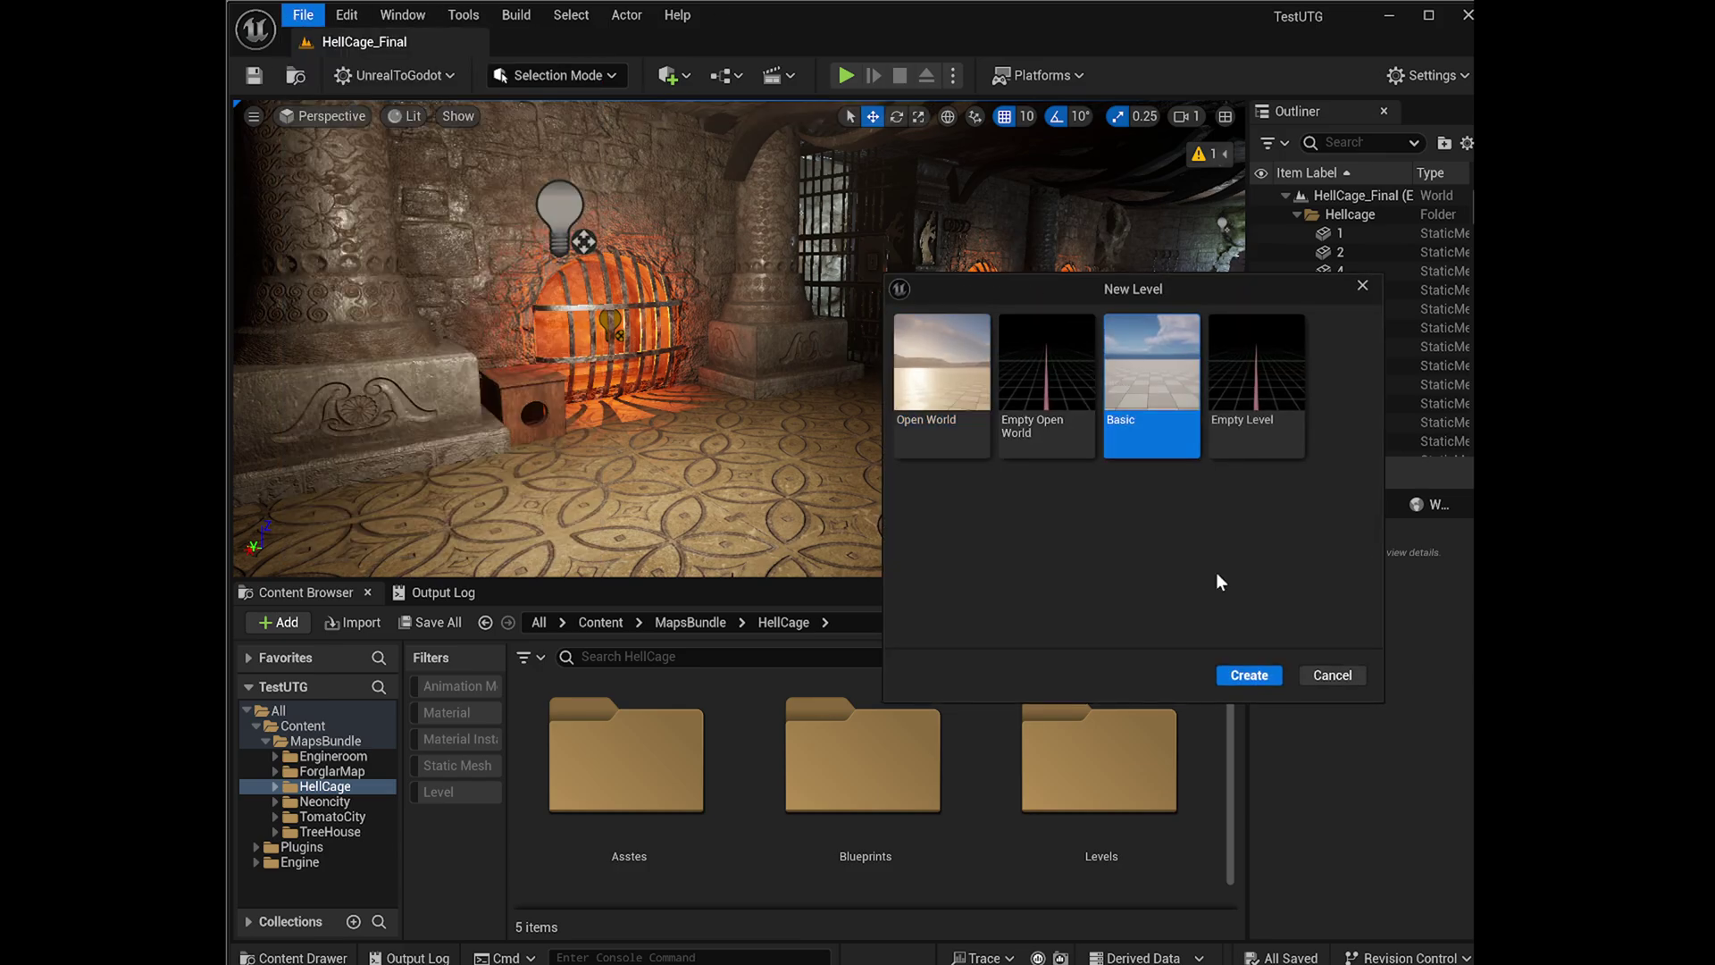
{"action": "left_click", "coordinate": [1251, 677]}
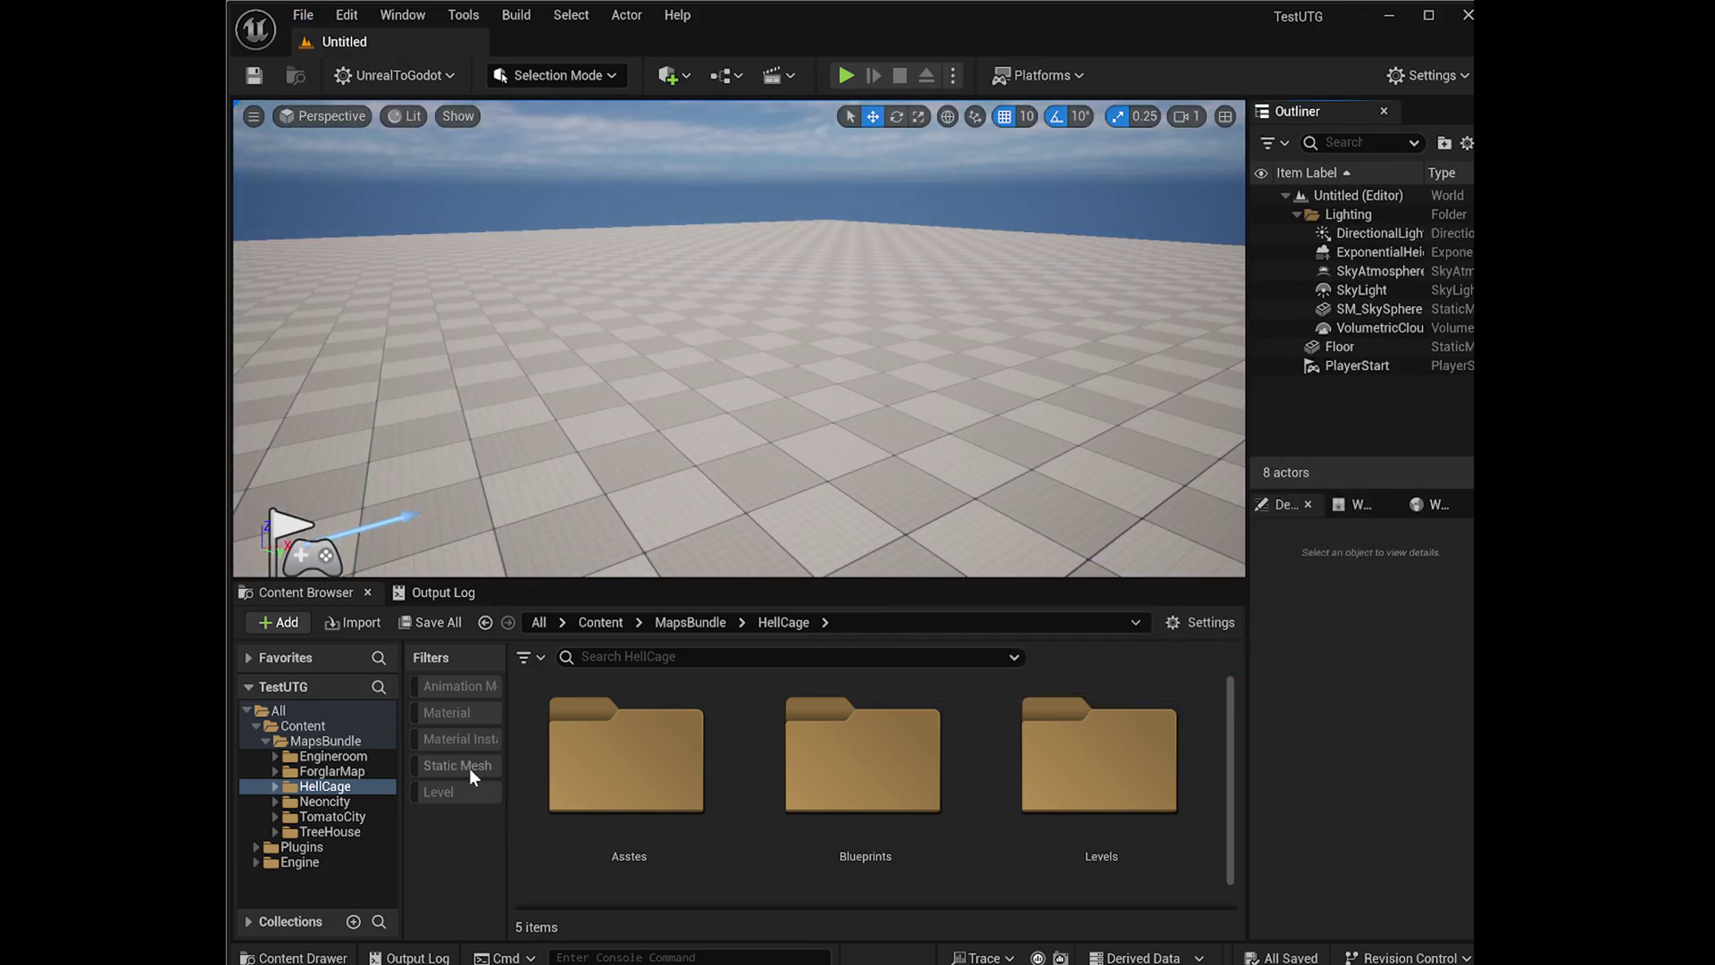
- Filter HellCage to static meshes, select all 35, and place them with PlaceAllAssetsInScene
{"action": "left_click", "coordinate": [461, 765]}
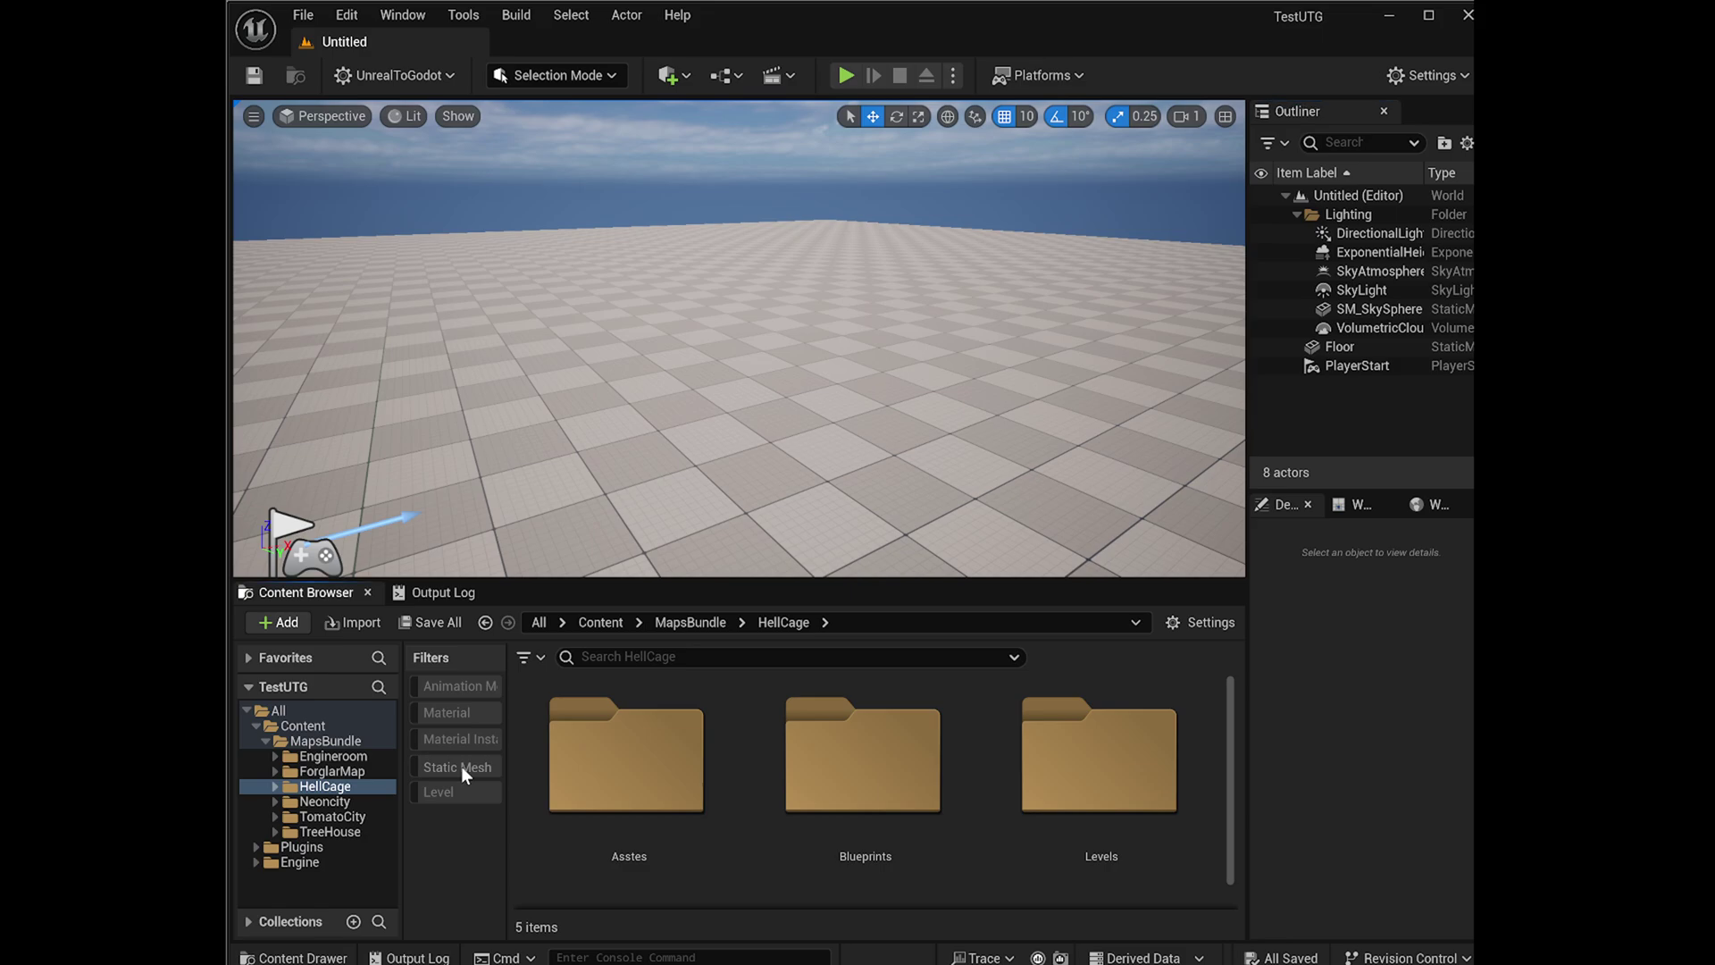
{"action": "left_click", "coordinate": [623, 746]}
{"action": "key", "text": "ctrl+a"}
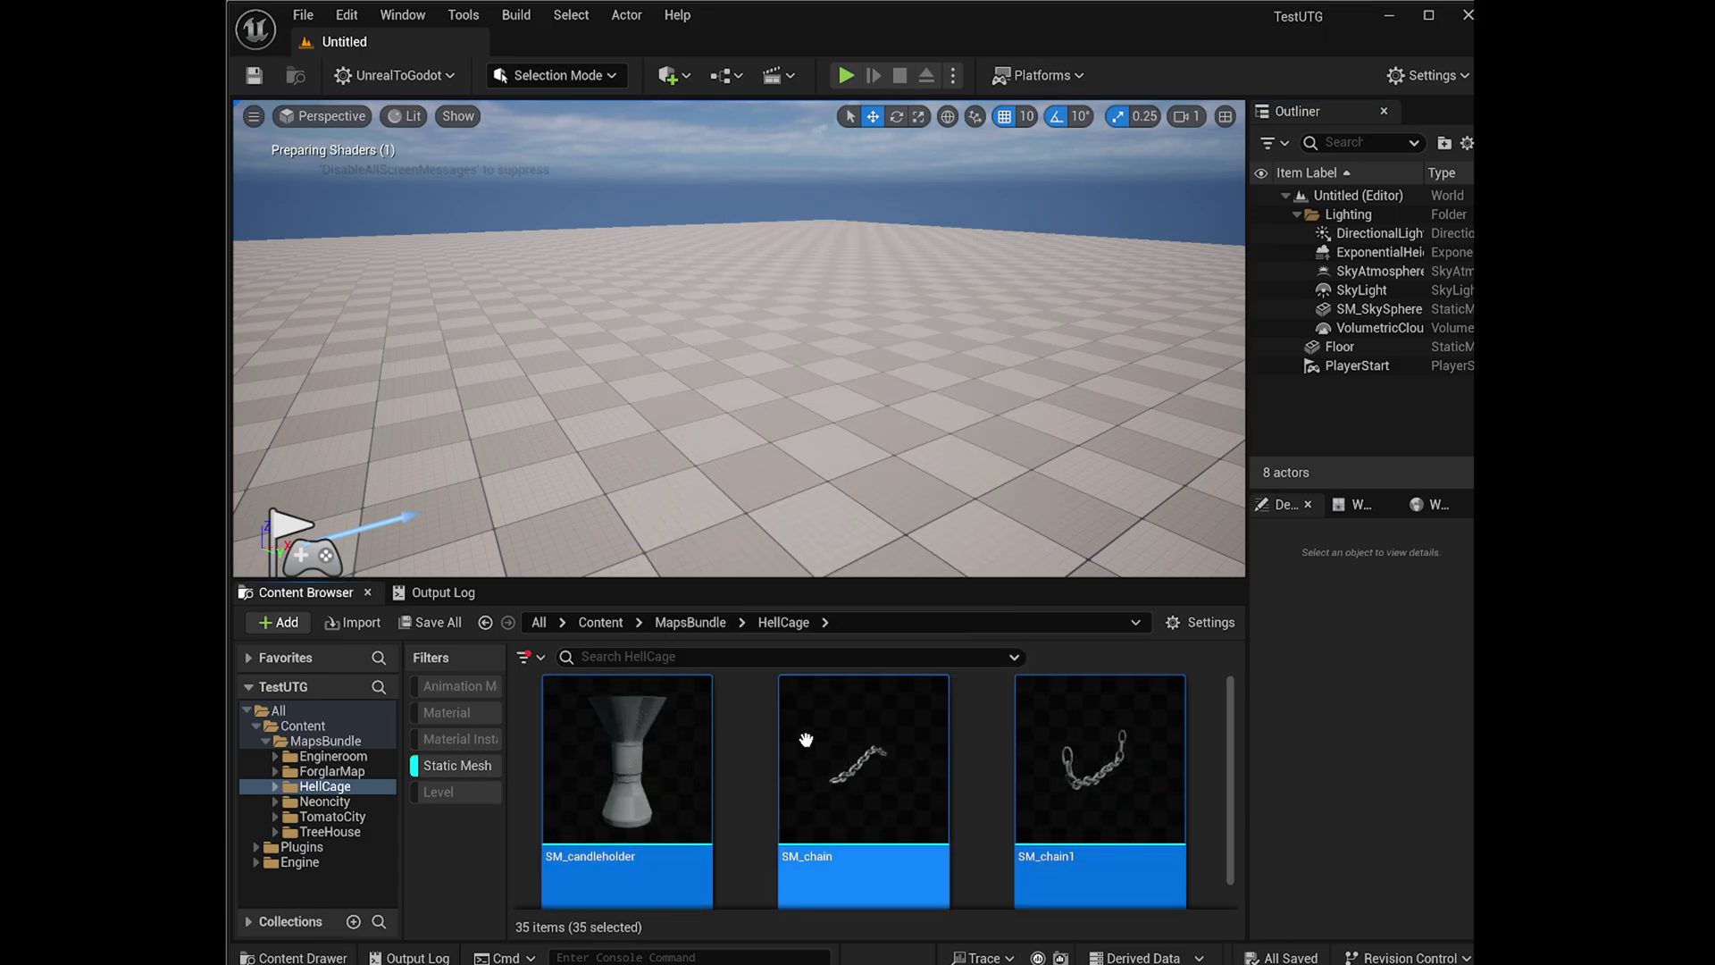
{"action": "left_click", "coordinate": [397, 76]}
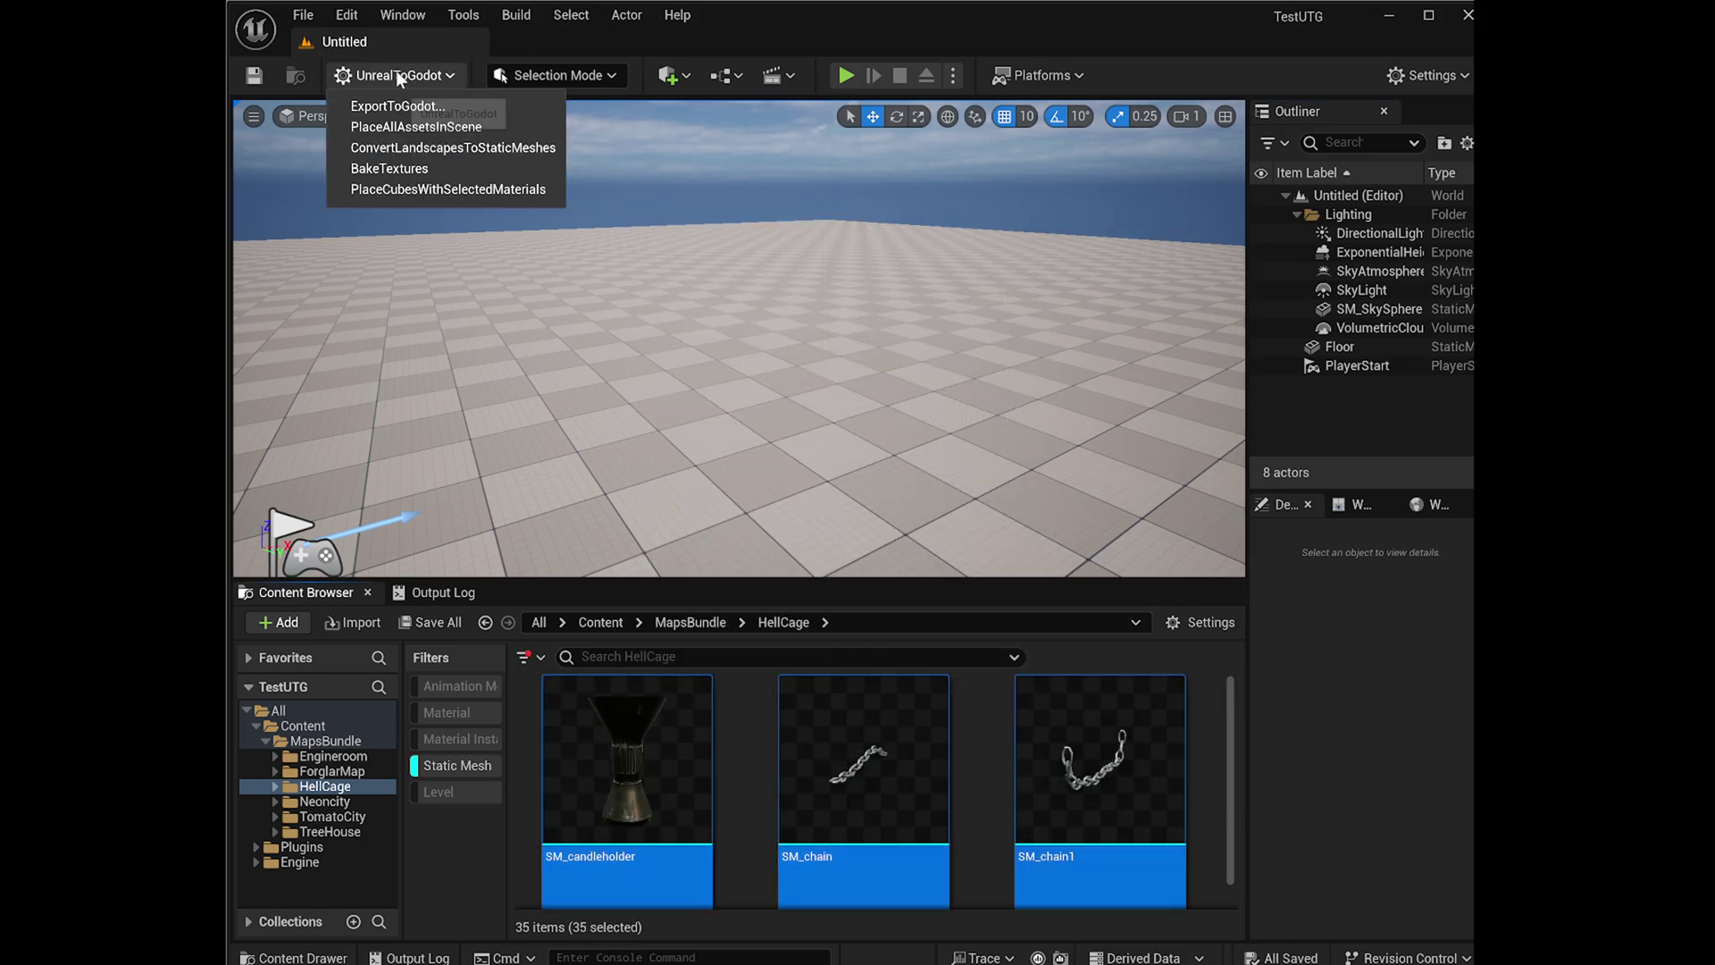
{"action": "left_click", "coordinate": [393, 134]}
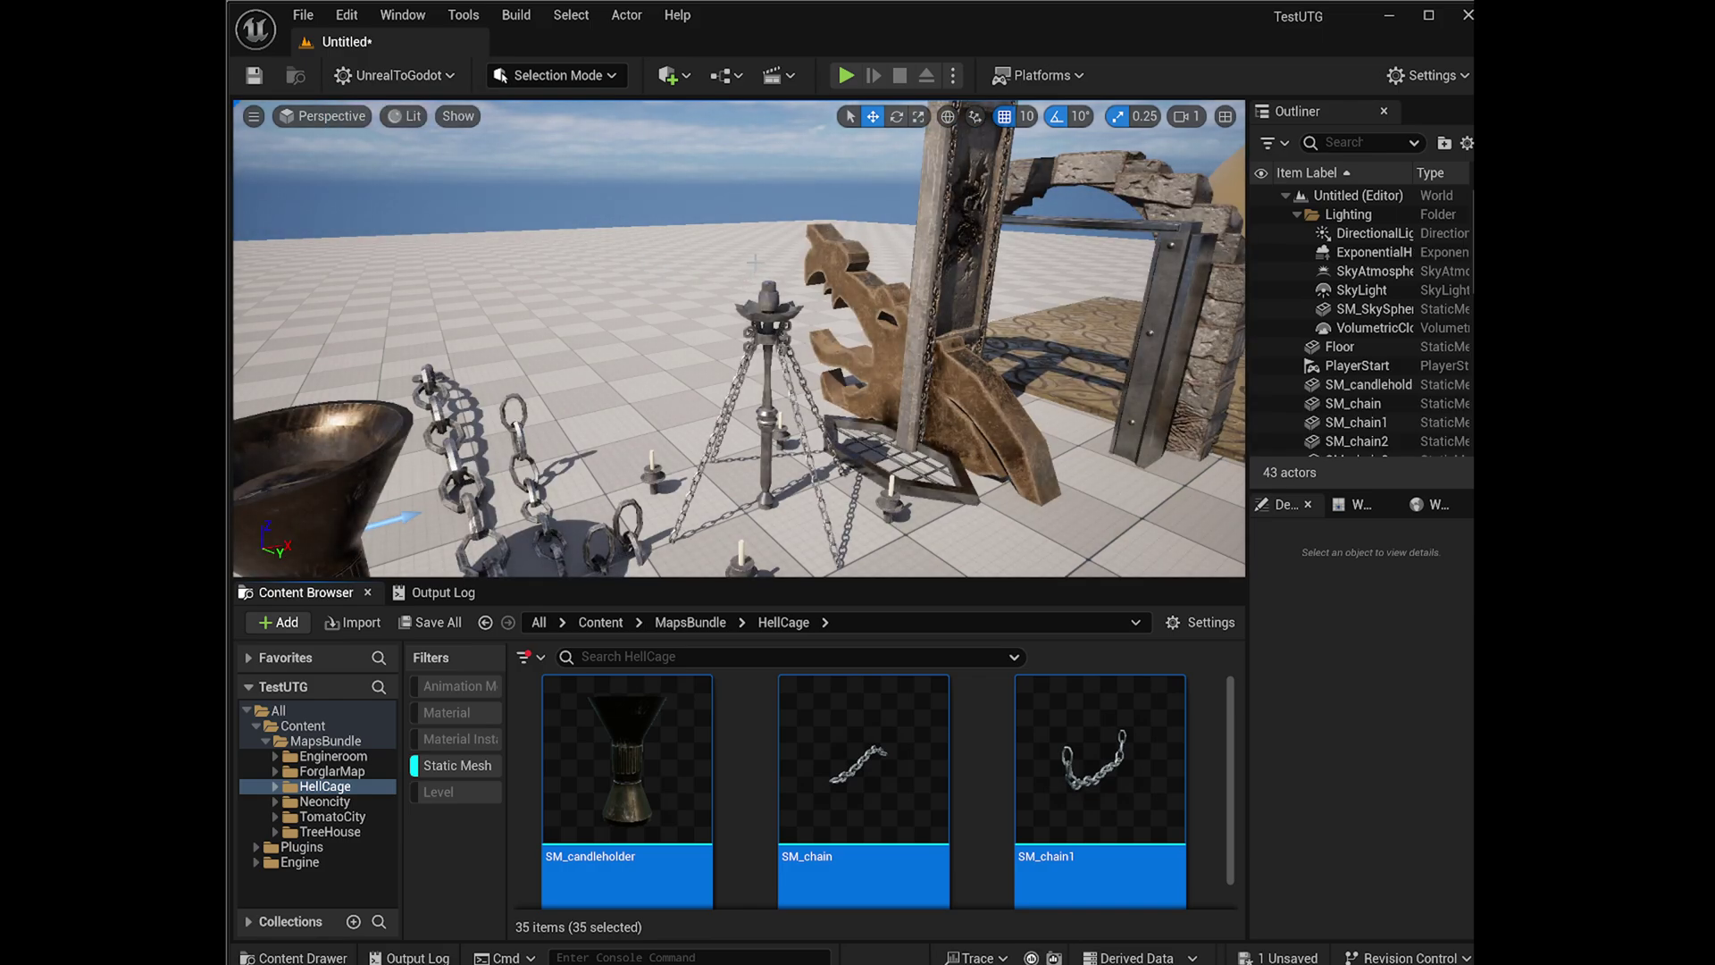
- Fly around the placed HellCage meshes and reopen the UnrealToGodot toolbar menu
{"action": "right_click_drag", "start_coordinate": [755, 262], "coordinate": [755, 262]}
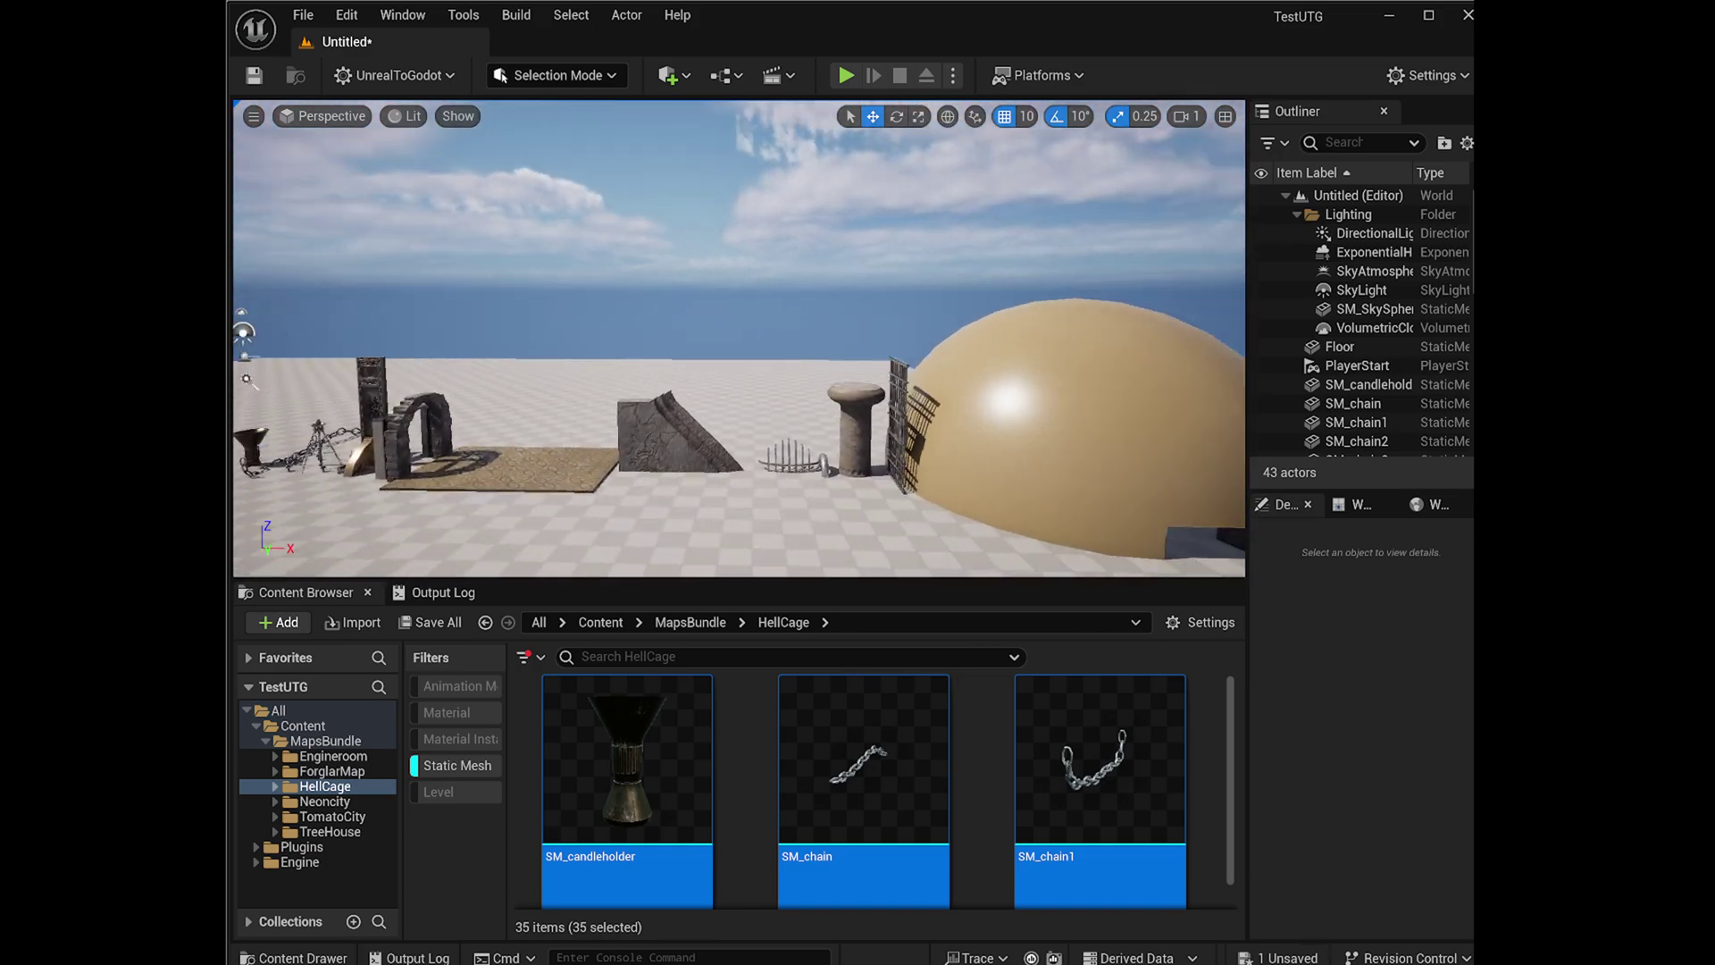
{"action": "right_click_drag", "start_coordinate": [755, 262], "coordinate": [433, 6]}
{"action": "left_click", "coordinate": [399, 75]}
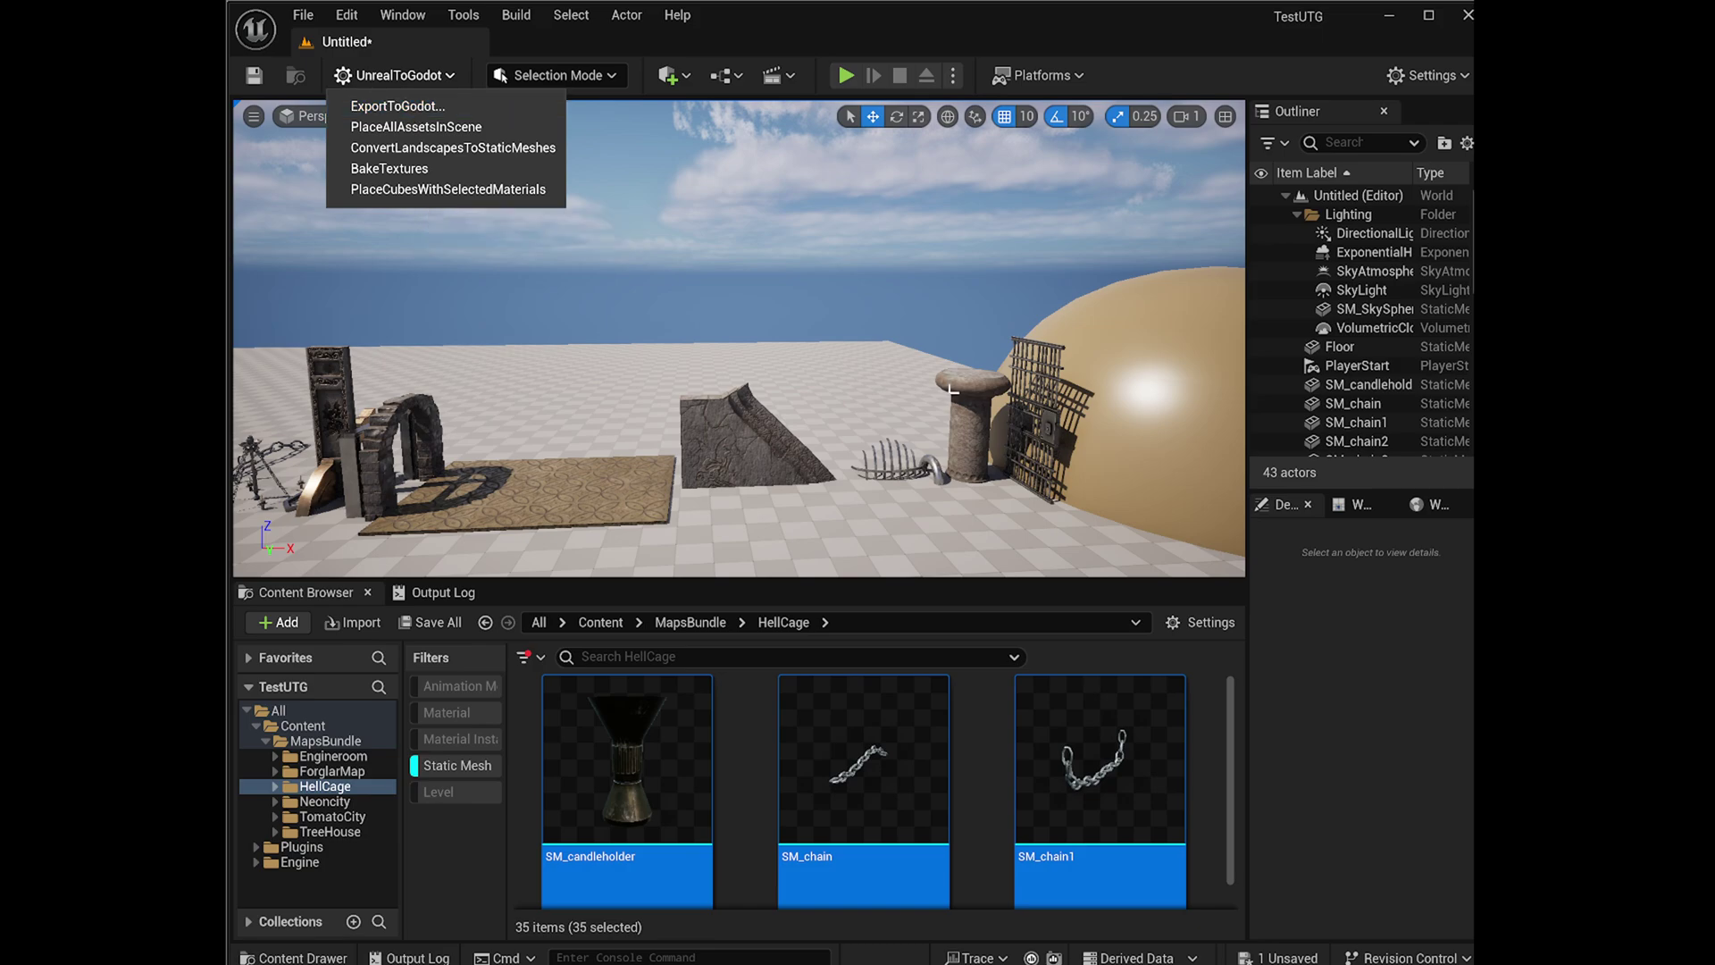
{"action": "right_click_drag", "start_coordinate": [714, 340], "coordinate": [741, 375]}
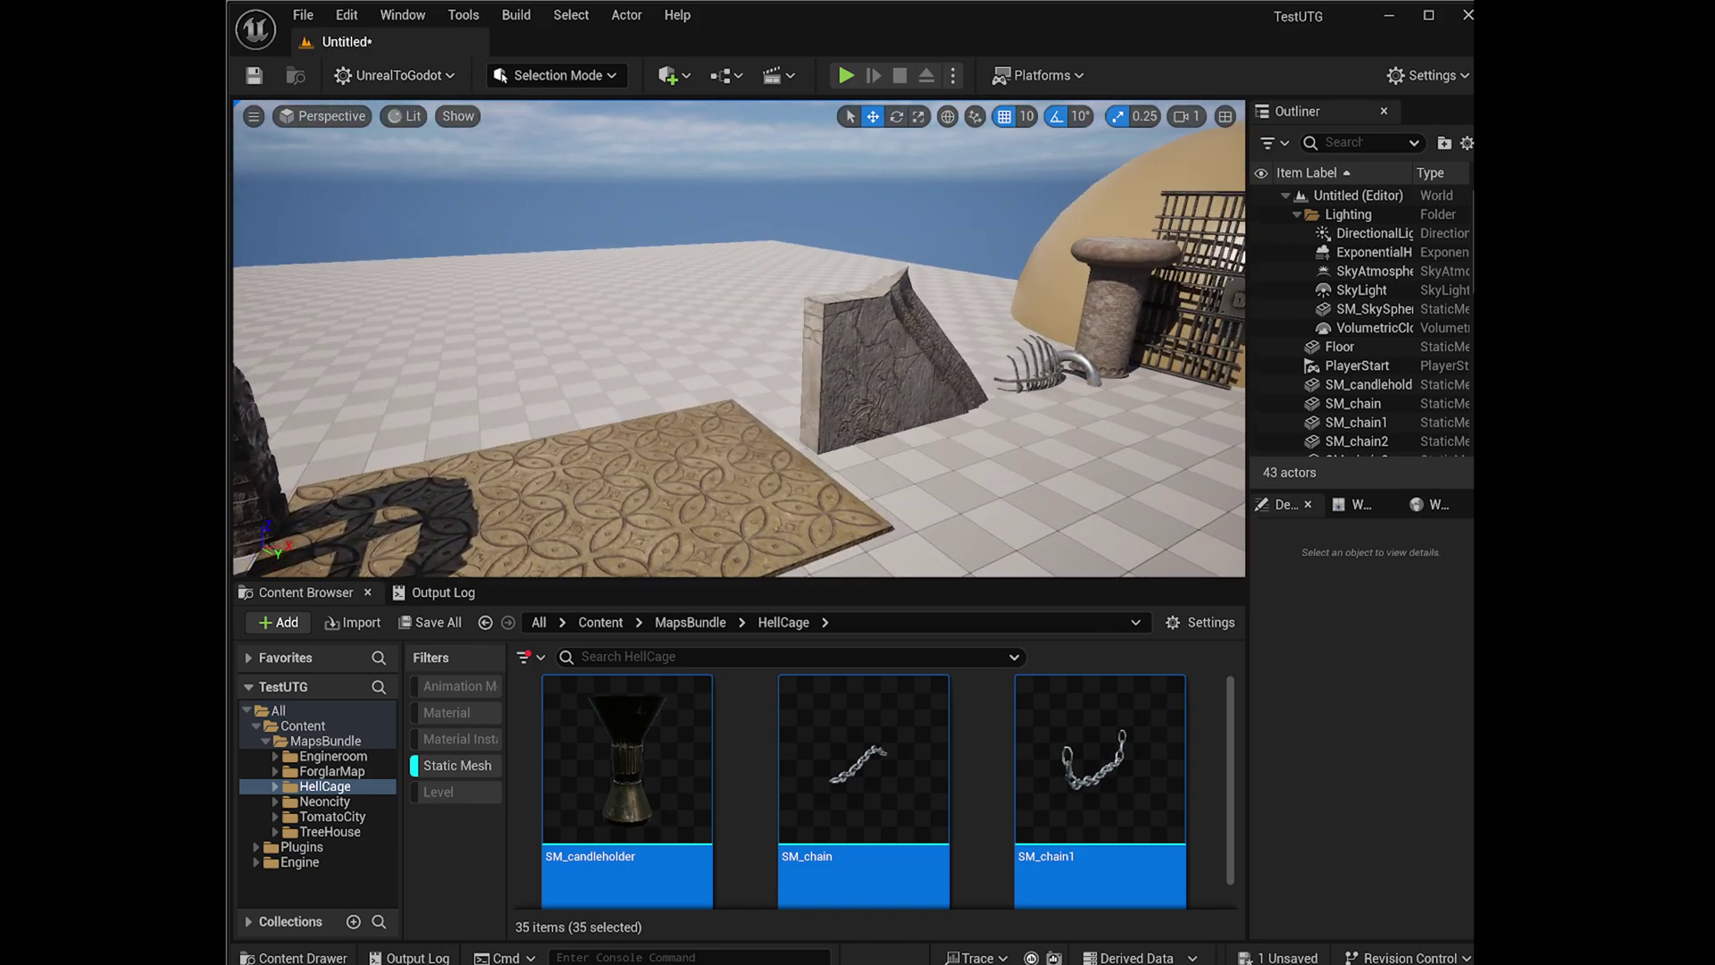
{"action": "left_click", "coordinate": [393, 72]}
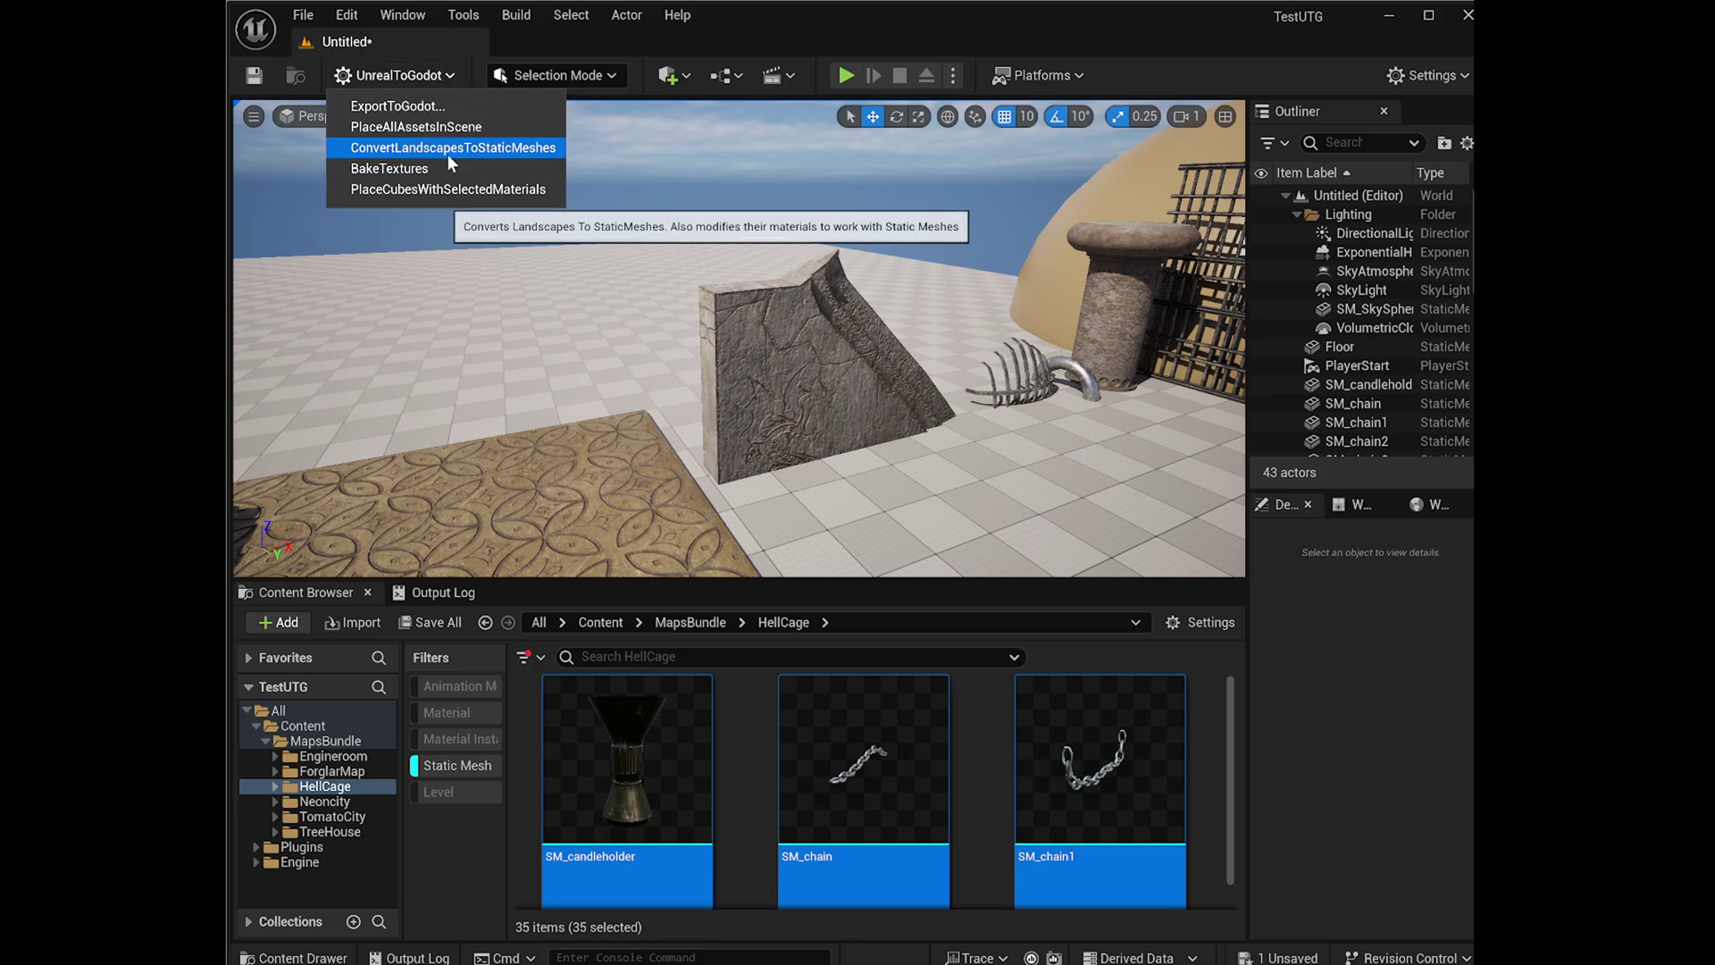
- Open the ExportToGodot settings, move the dialog, and list the Shaders options VisualShaders and StandardMaterial
{"action": "left_click", "coordinate": [399, 109]}
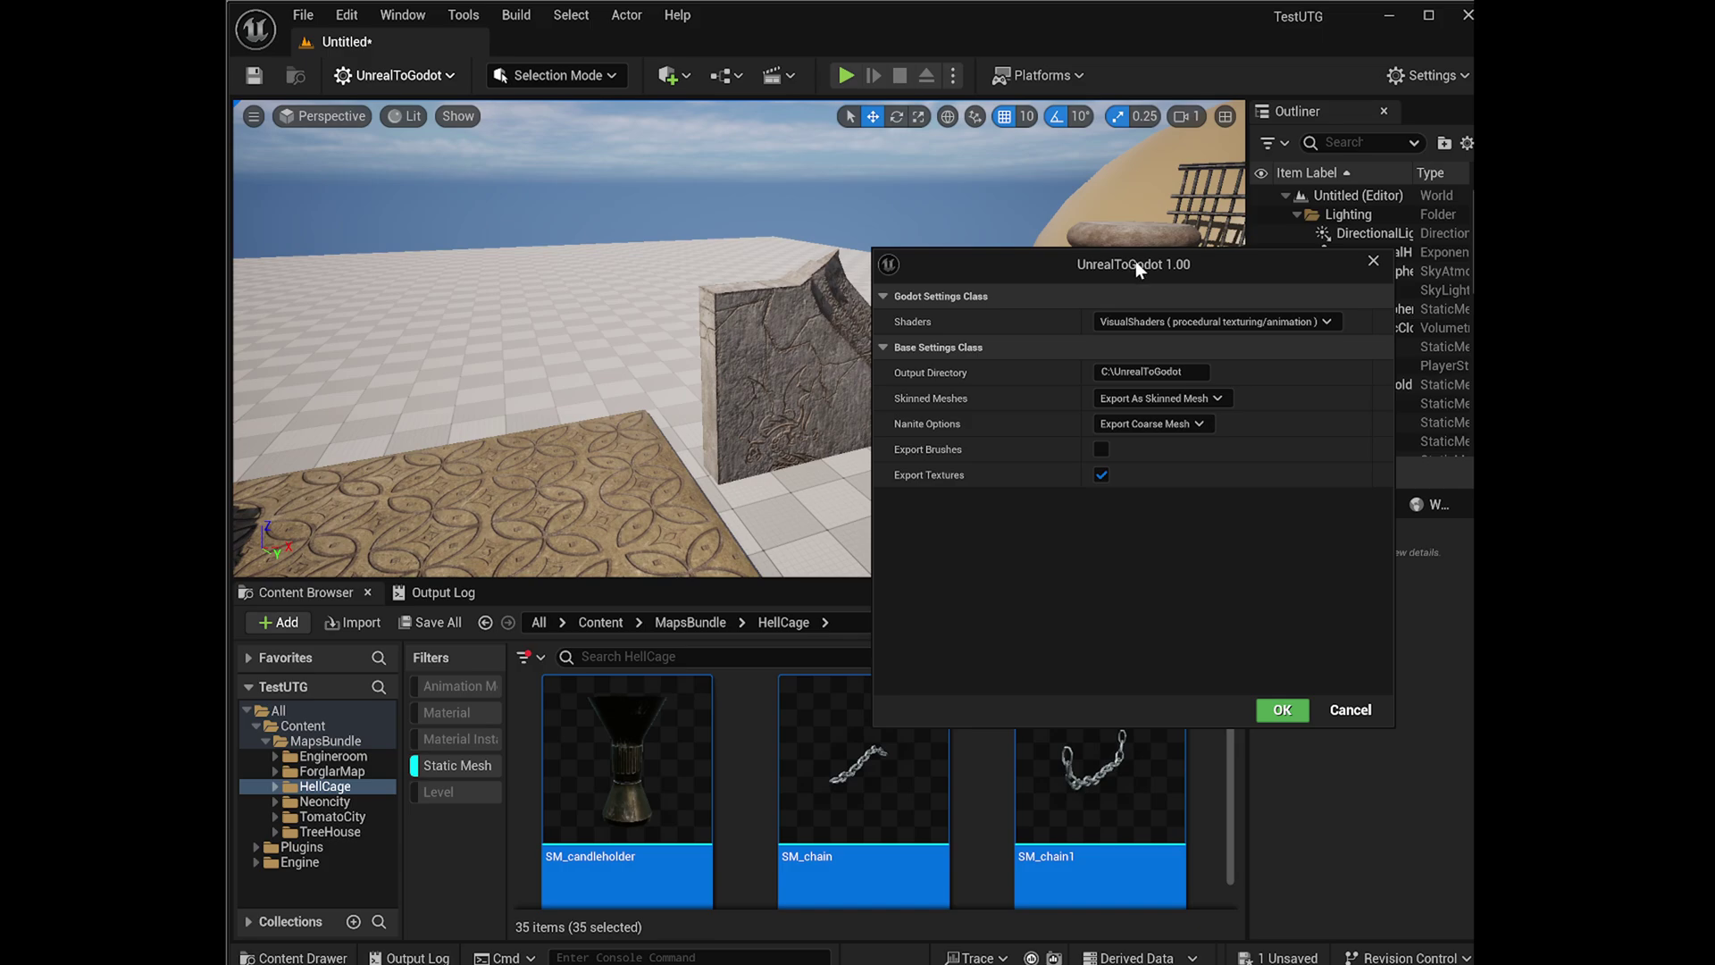
{"action": "left_click_drag", "start_coordinate": [1137, 269], "coordinate": [787, 220]}
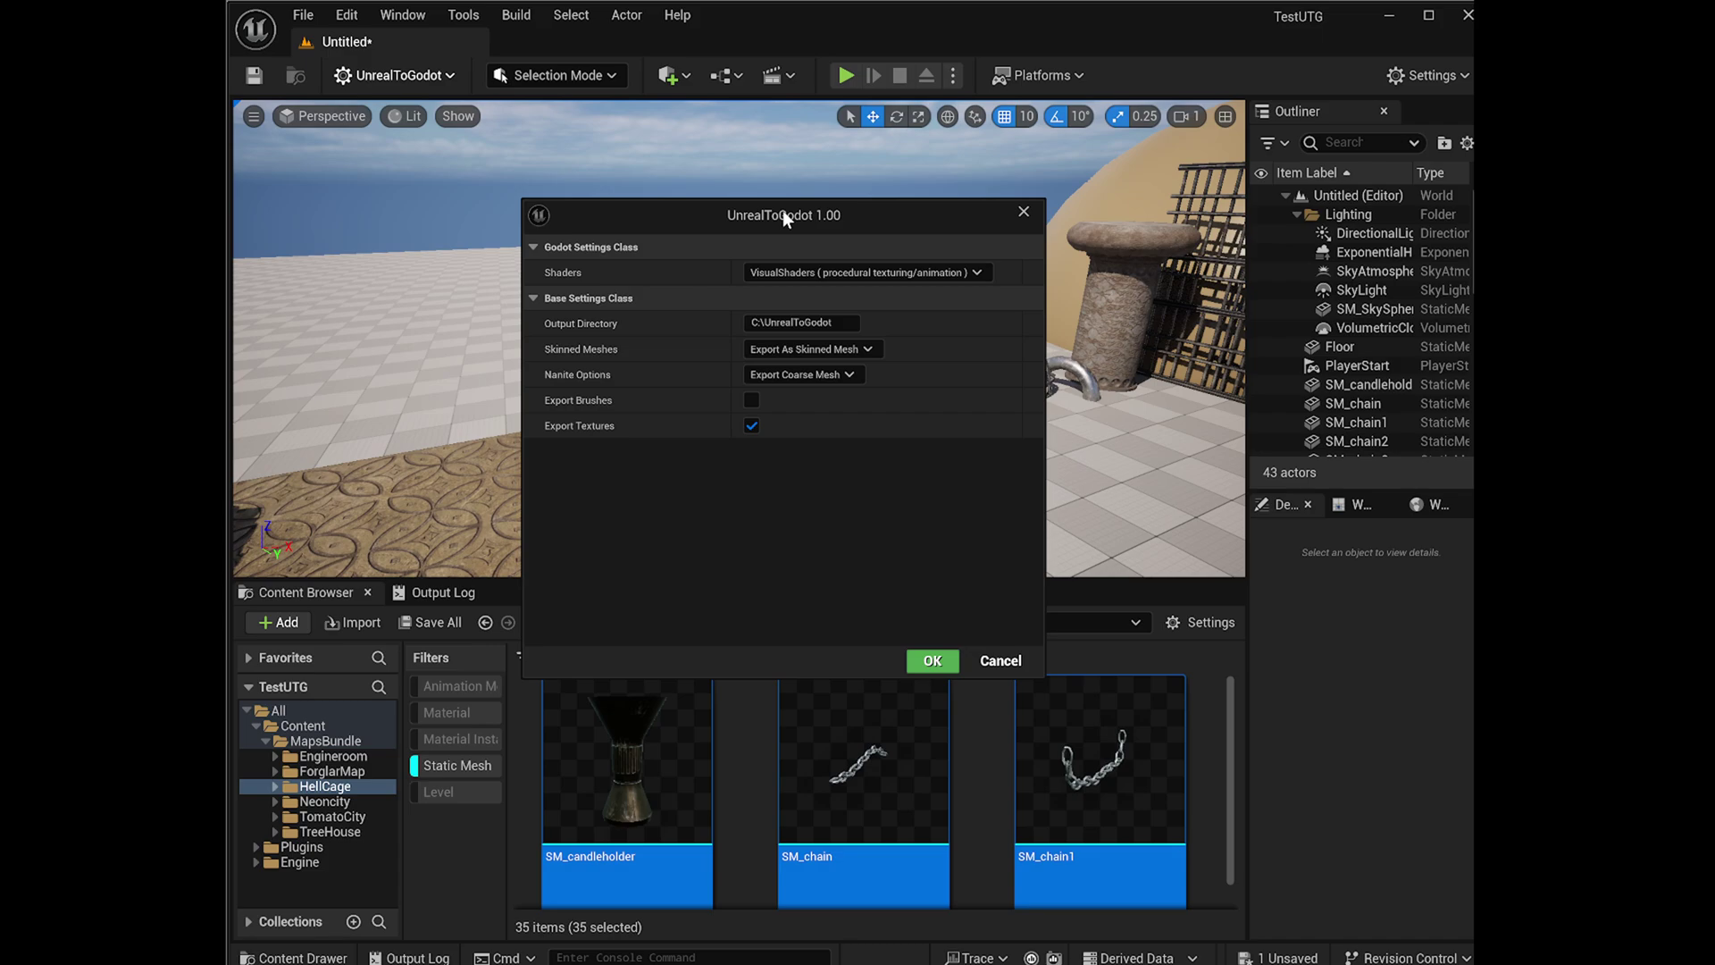
{"action": "left_click", "coordinate": [851, 271]}
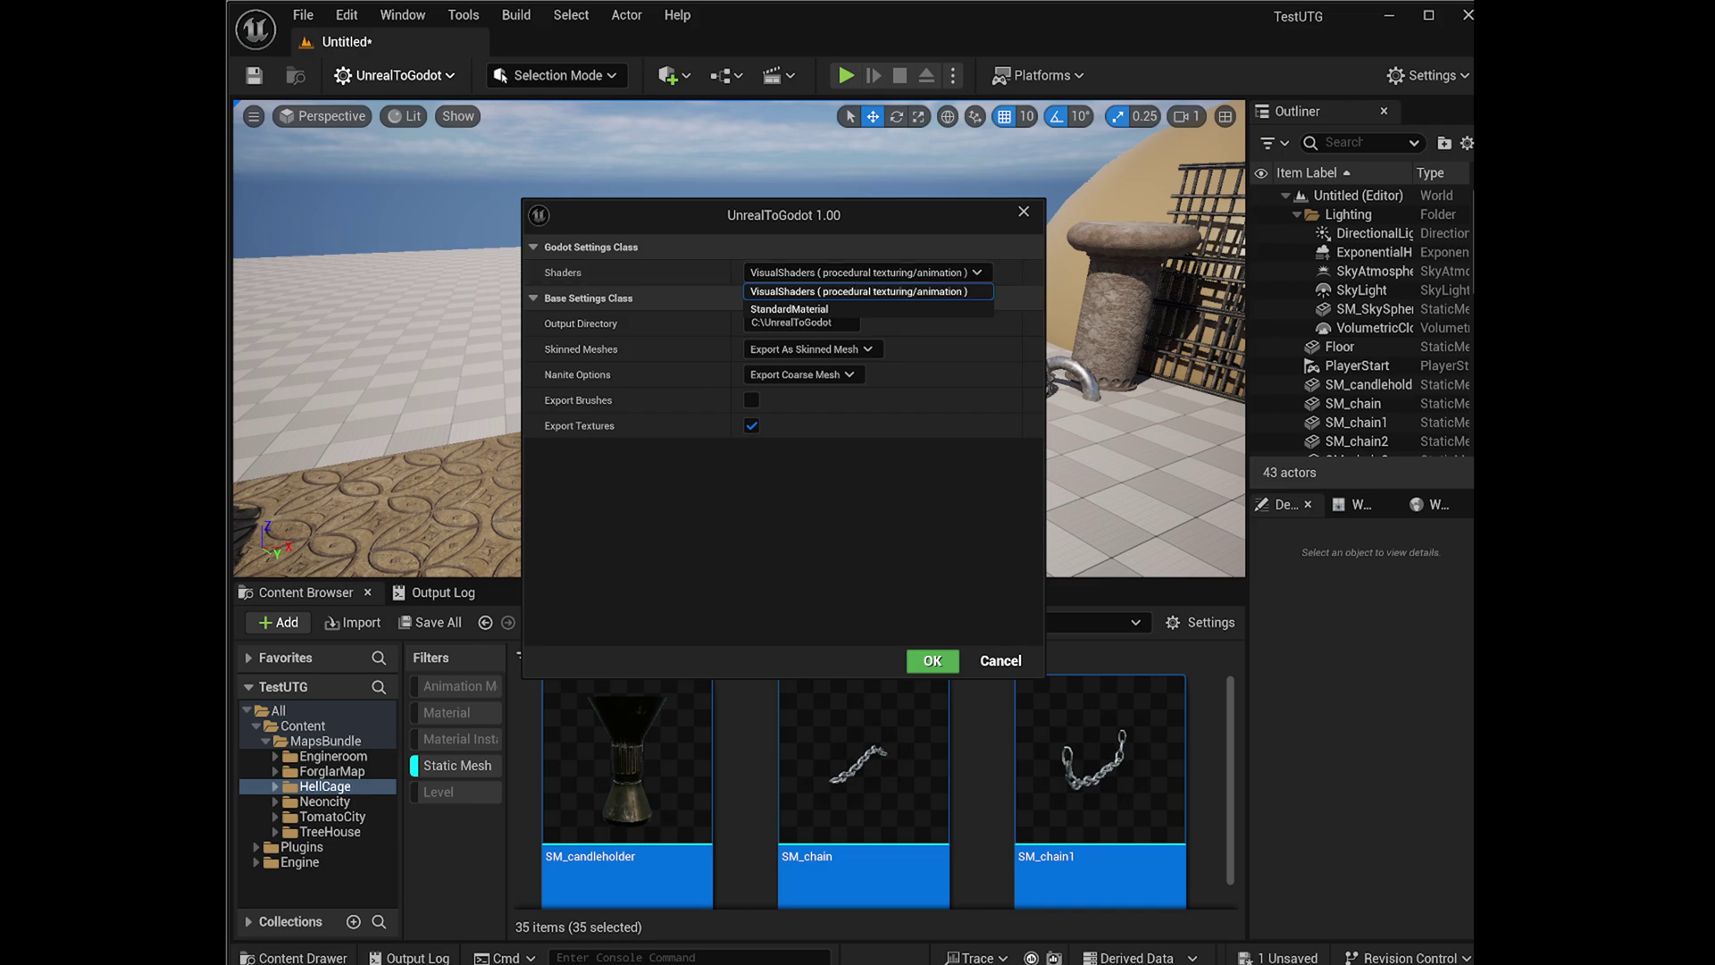
- View the Static/Skinned mesh choices unchanged, then list the Nanite coarse or original mesh options
{"action": "left_click", "coordinate": [853, 354]}
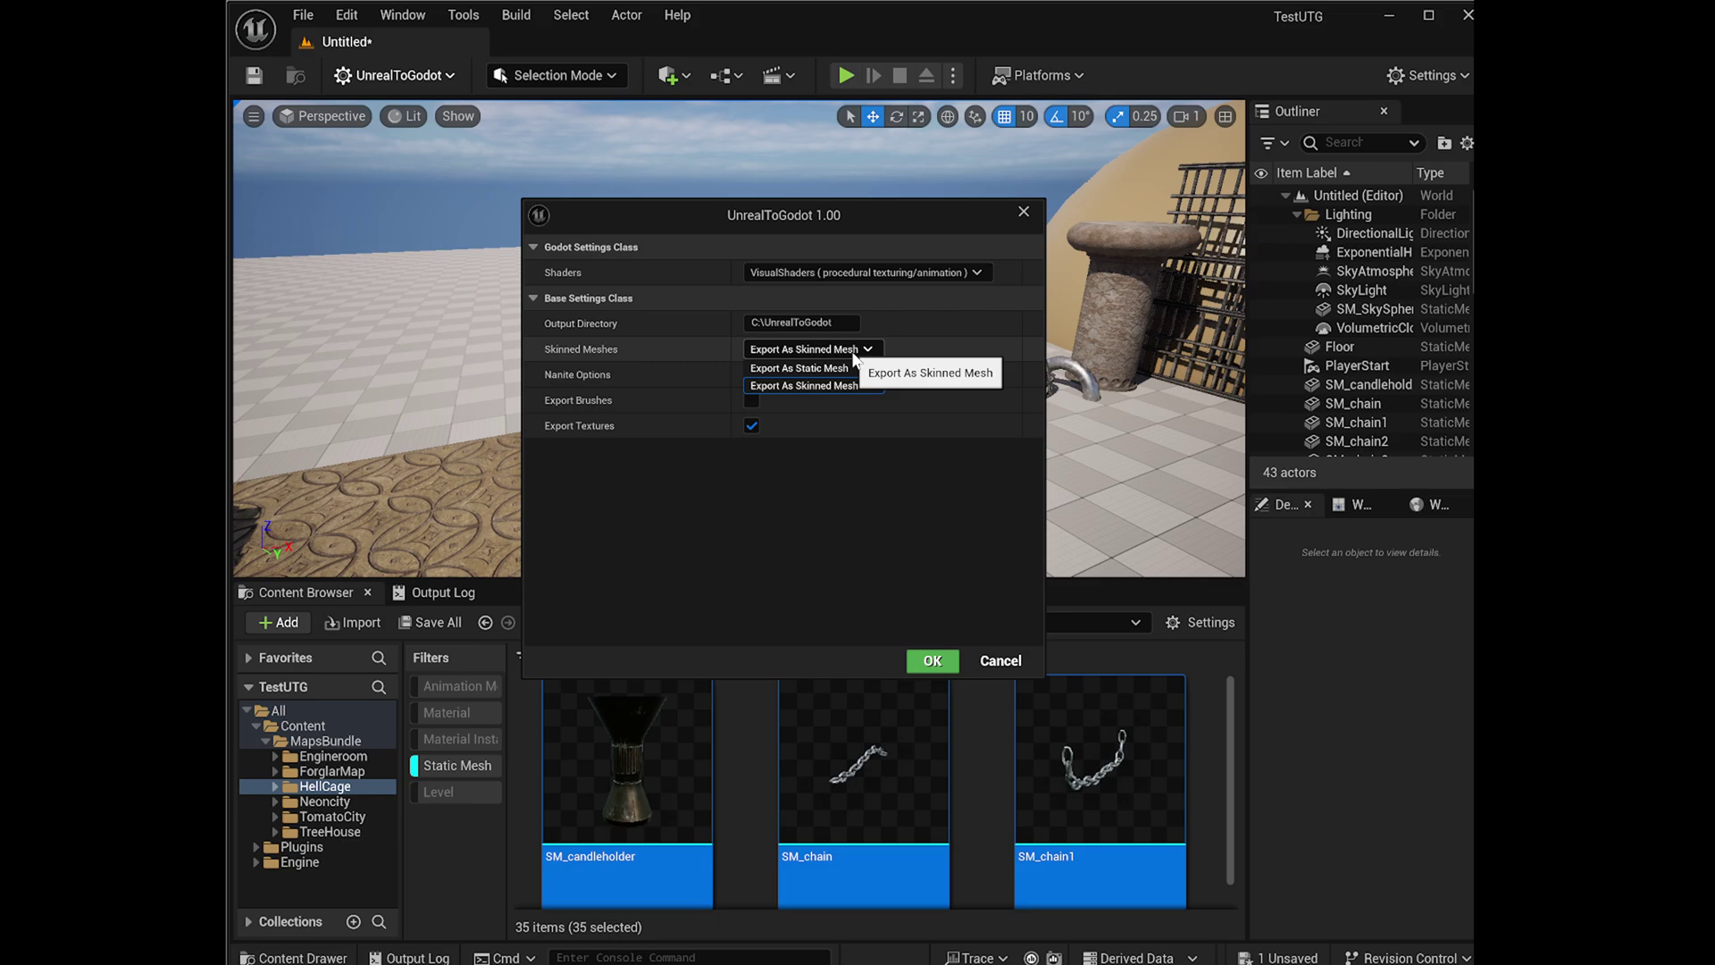
{"action": "left_click", "coordinate": [527, 378]}
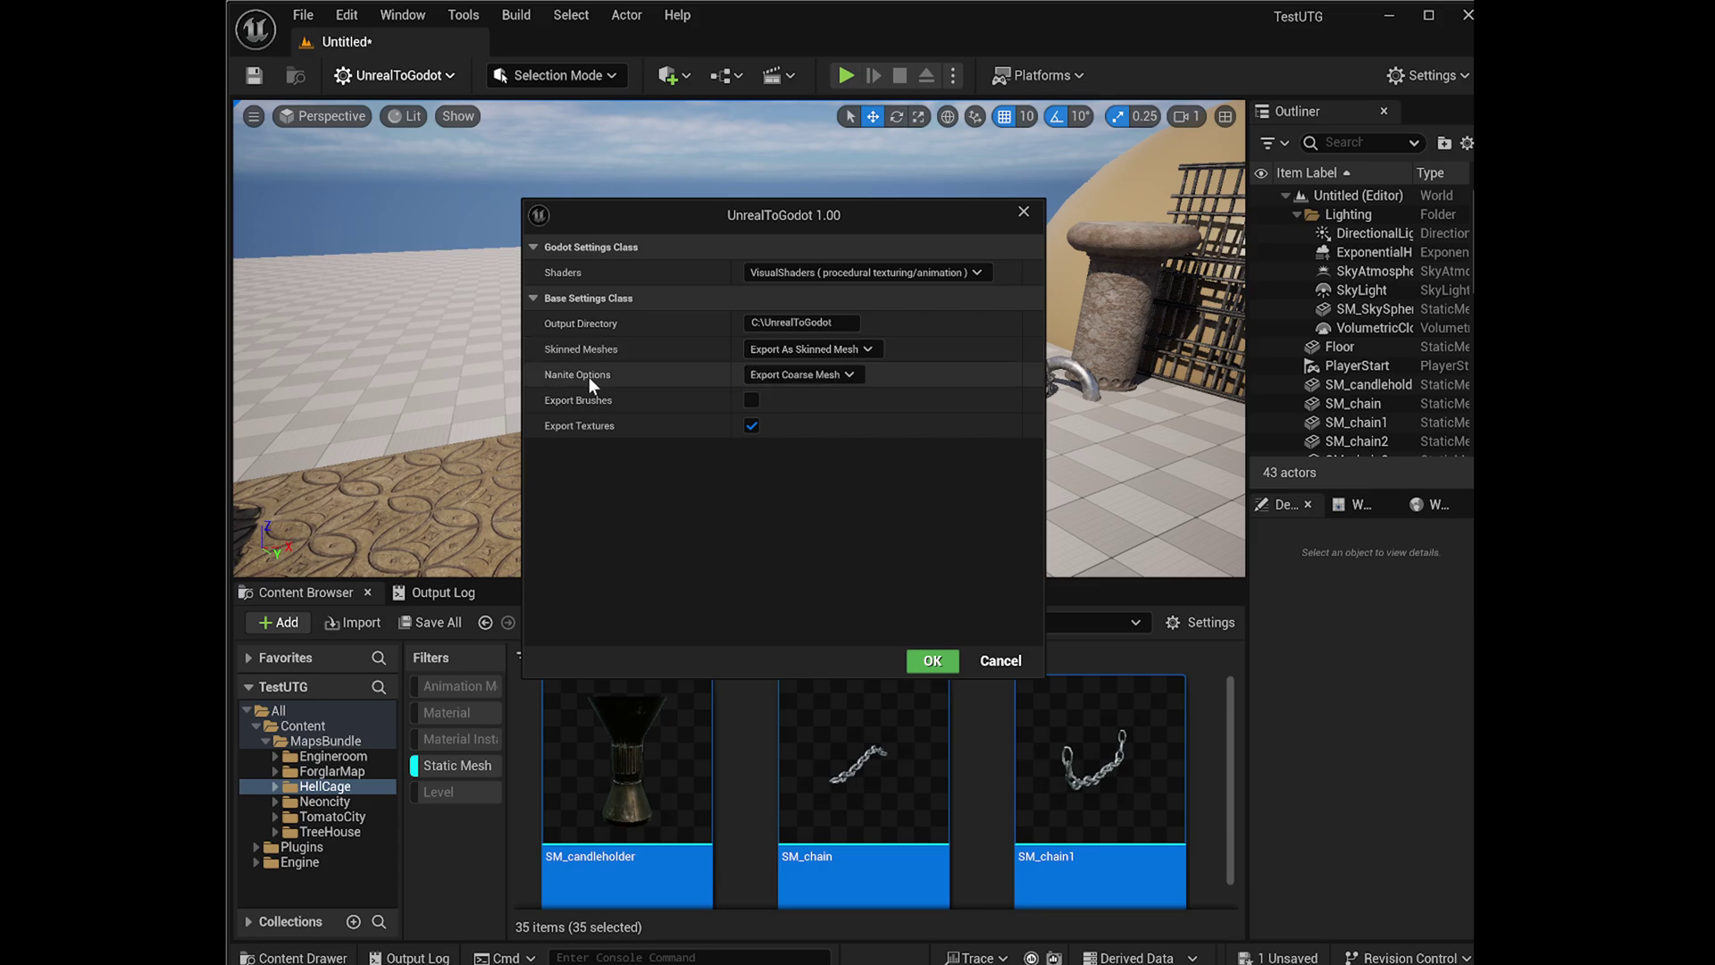
{"action": "left_click", "coordinate": [808, 379]}
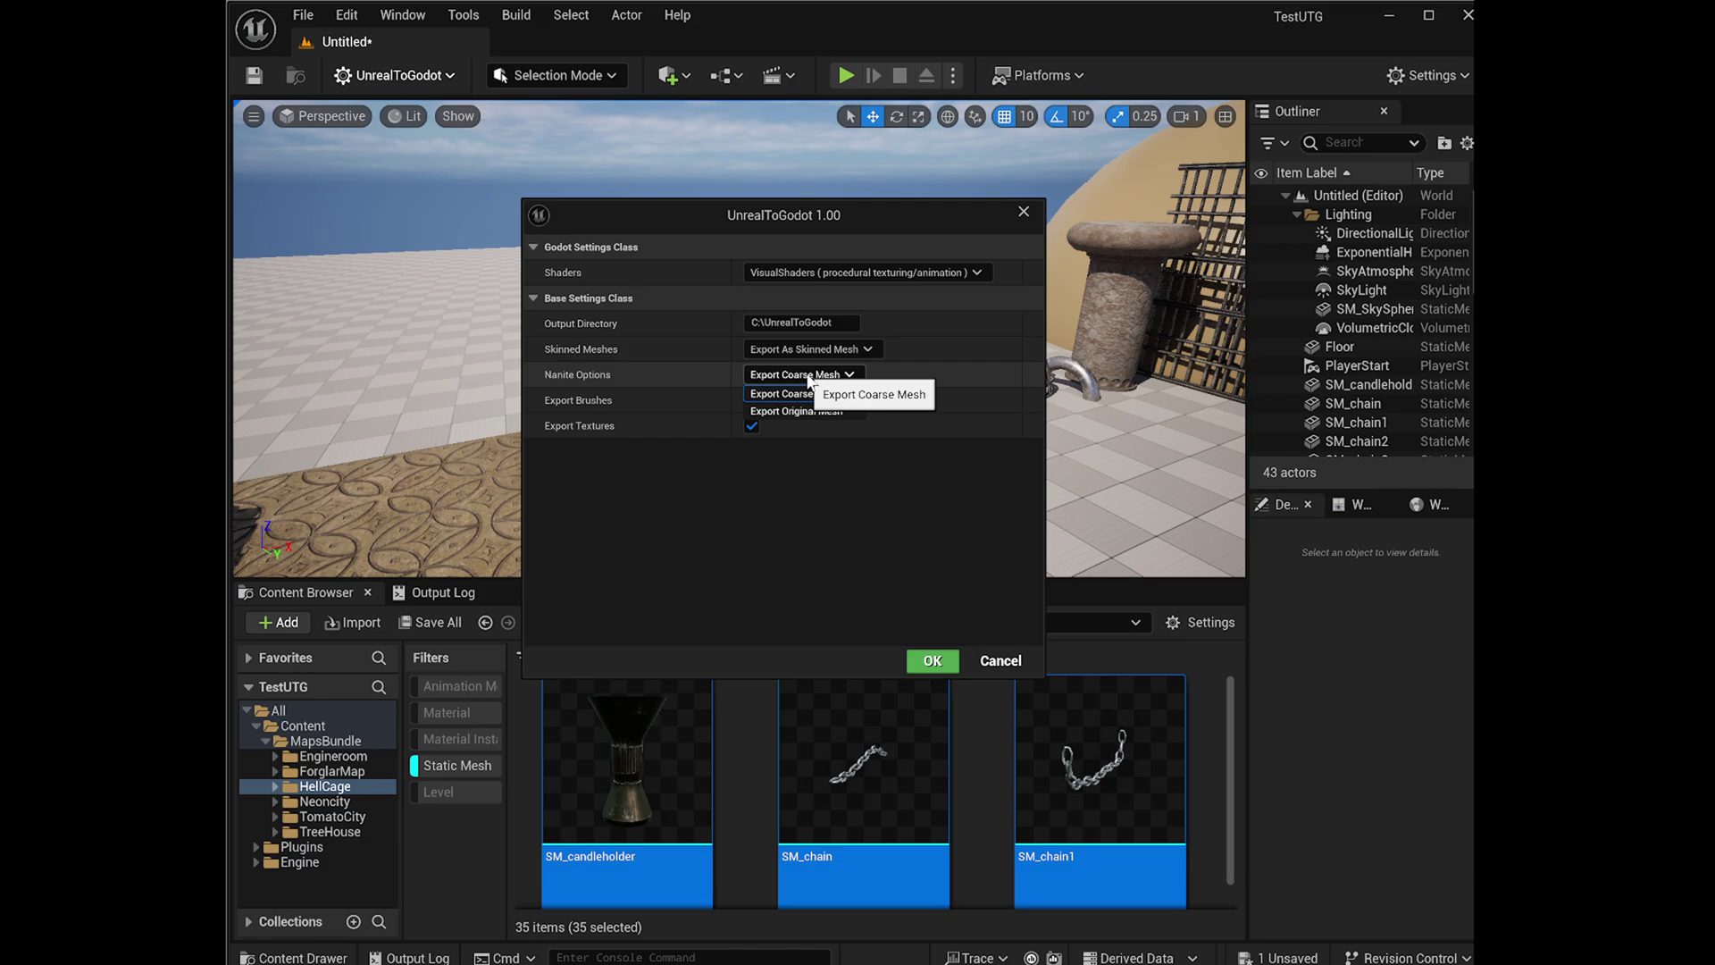
{"action": "left_click", "coordinate": [779, 394]}
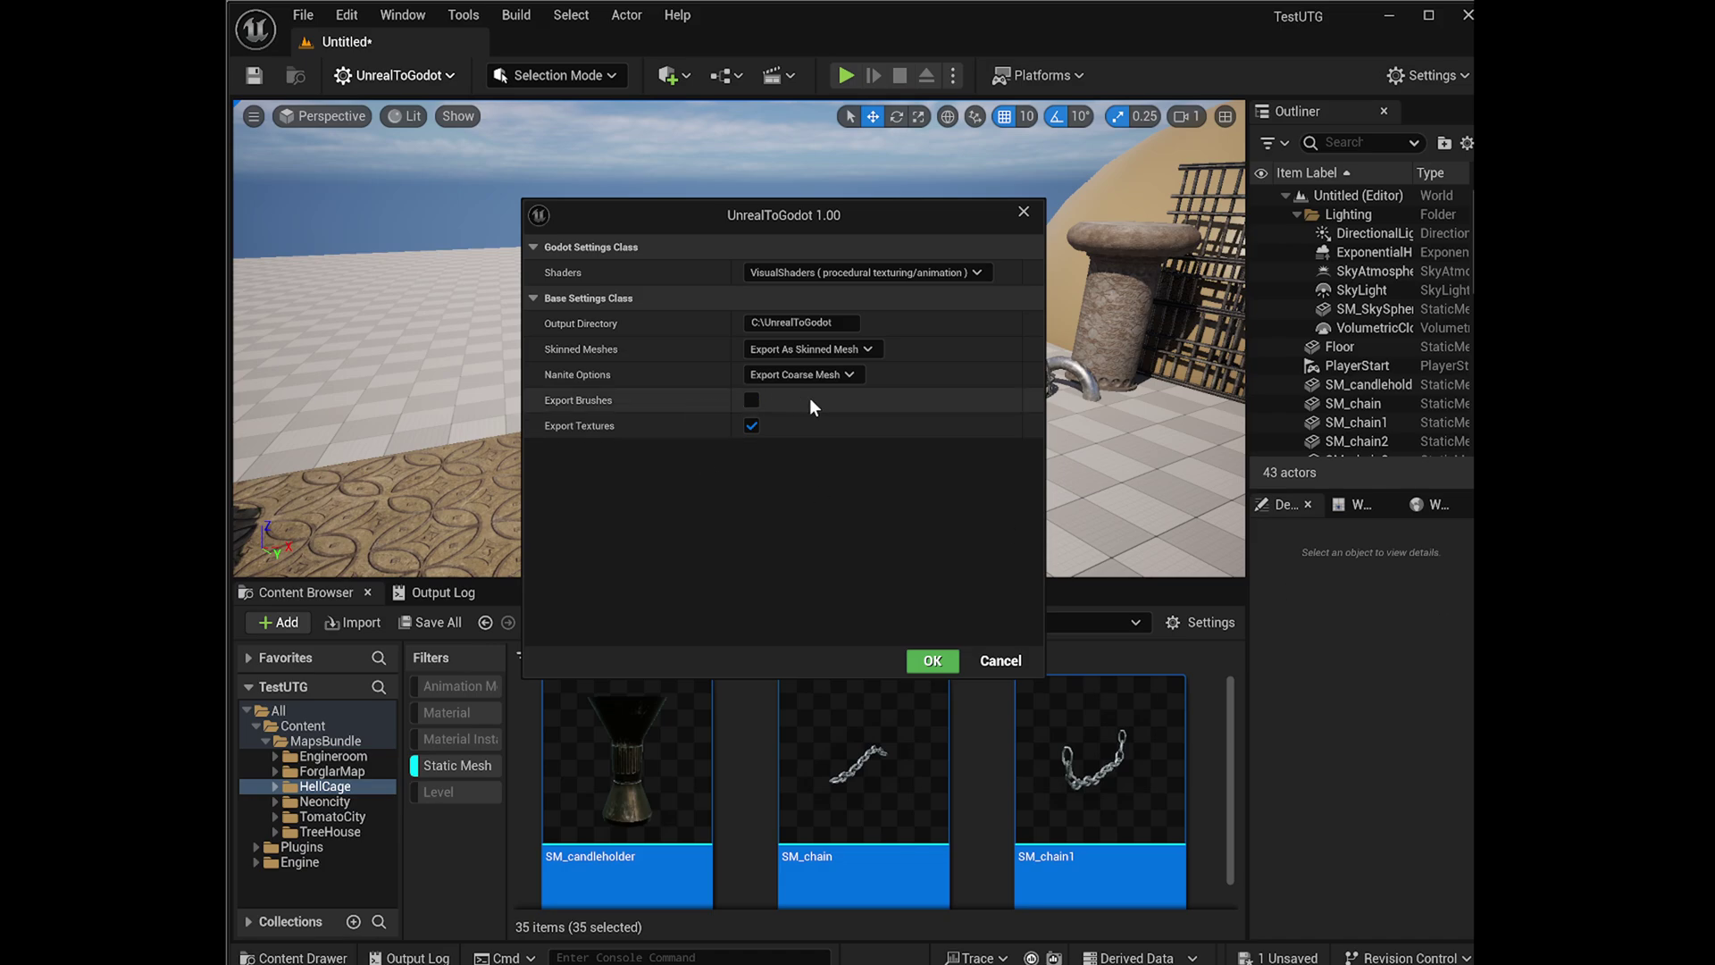
- Cancel the UnrealToGodot export settings and orbit the view to see the whole cage
{"action": "left_click", "coordinate": [1002, 661]}
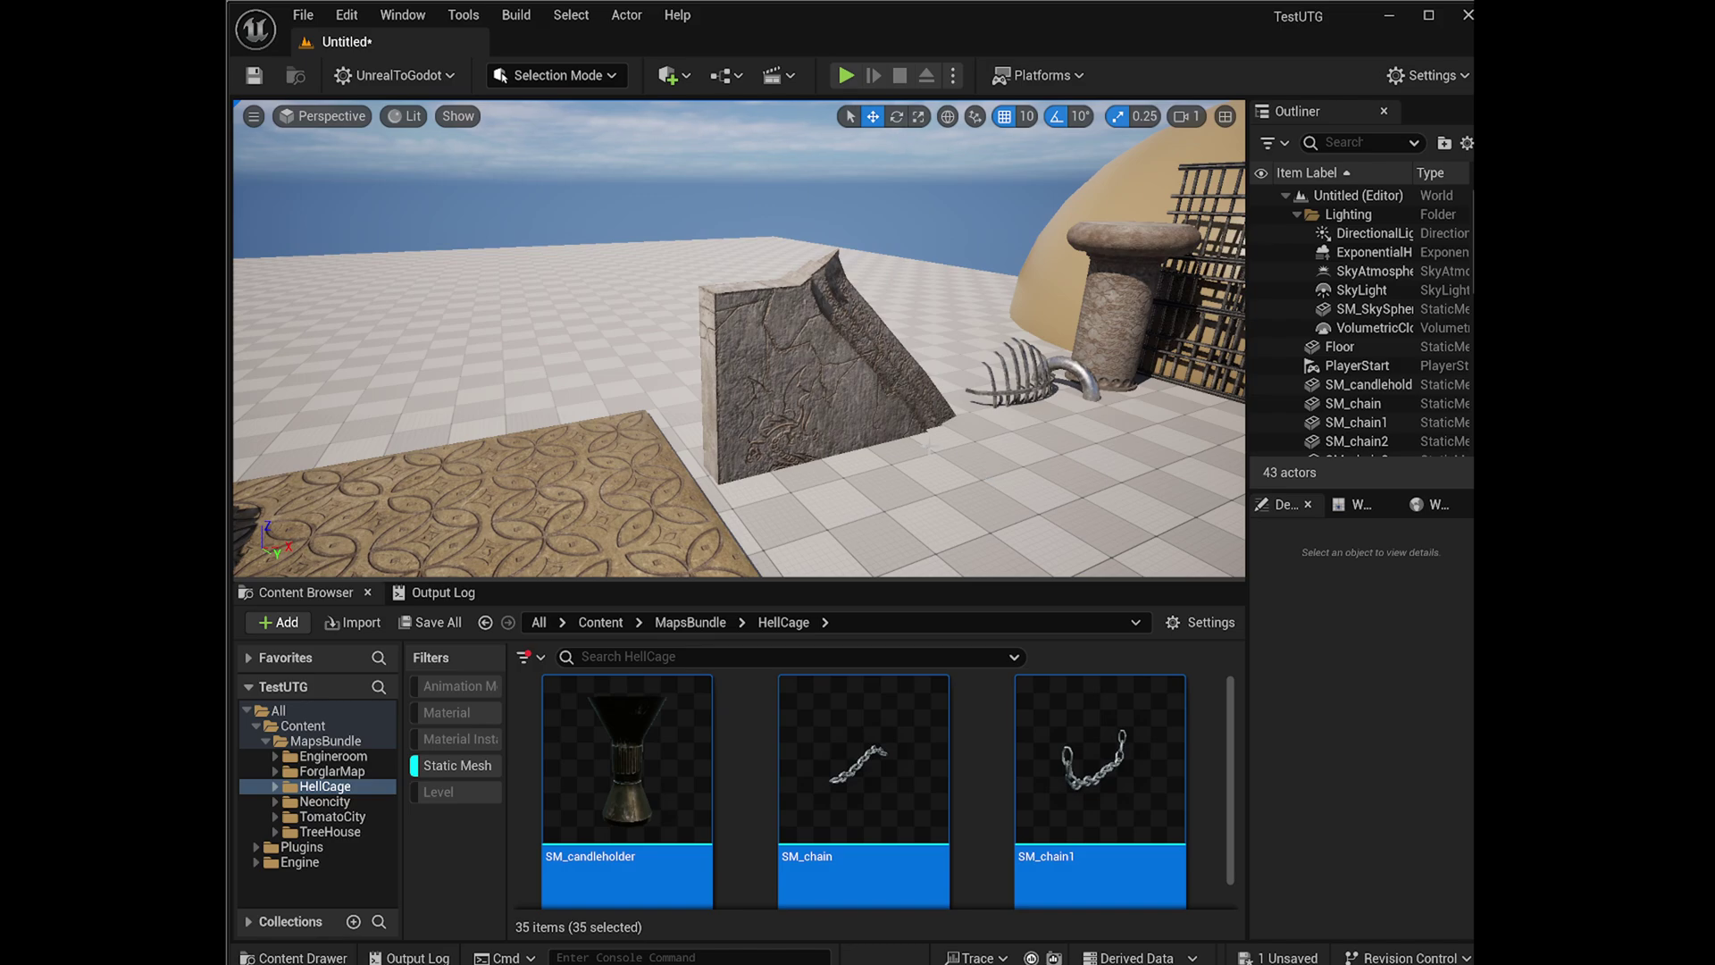
{"action": "right_click_drag", "start_coordinate": [873, 414], "coordinate": [920, 420]}
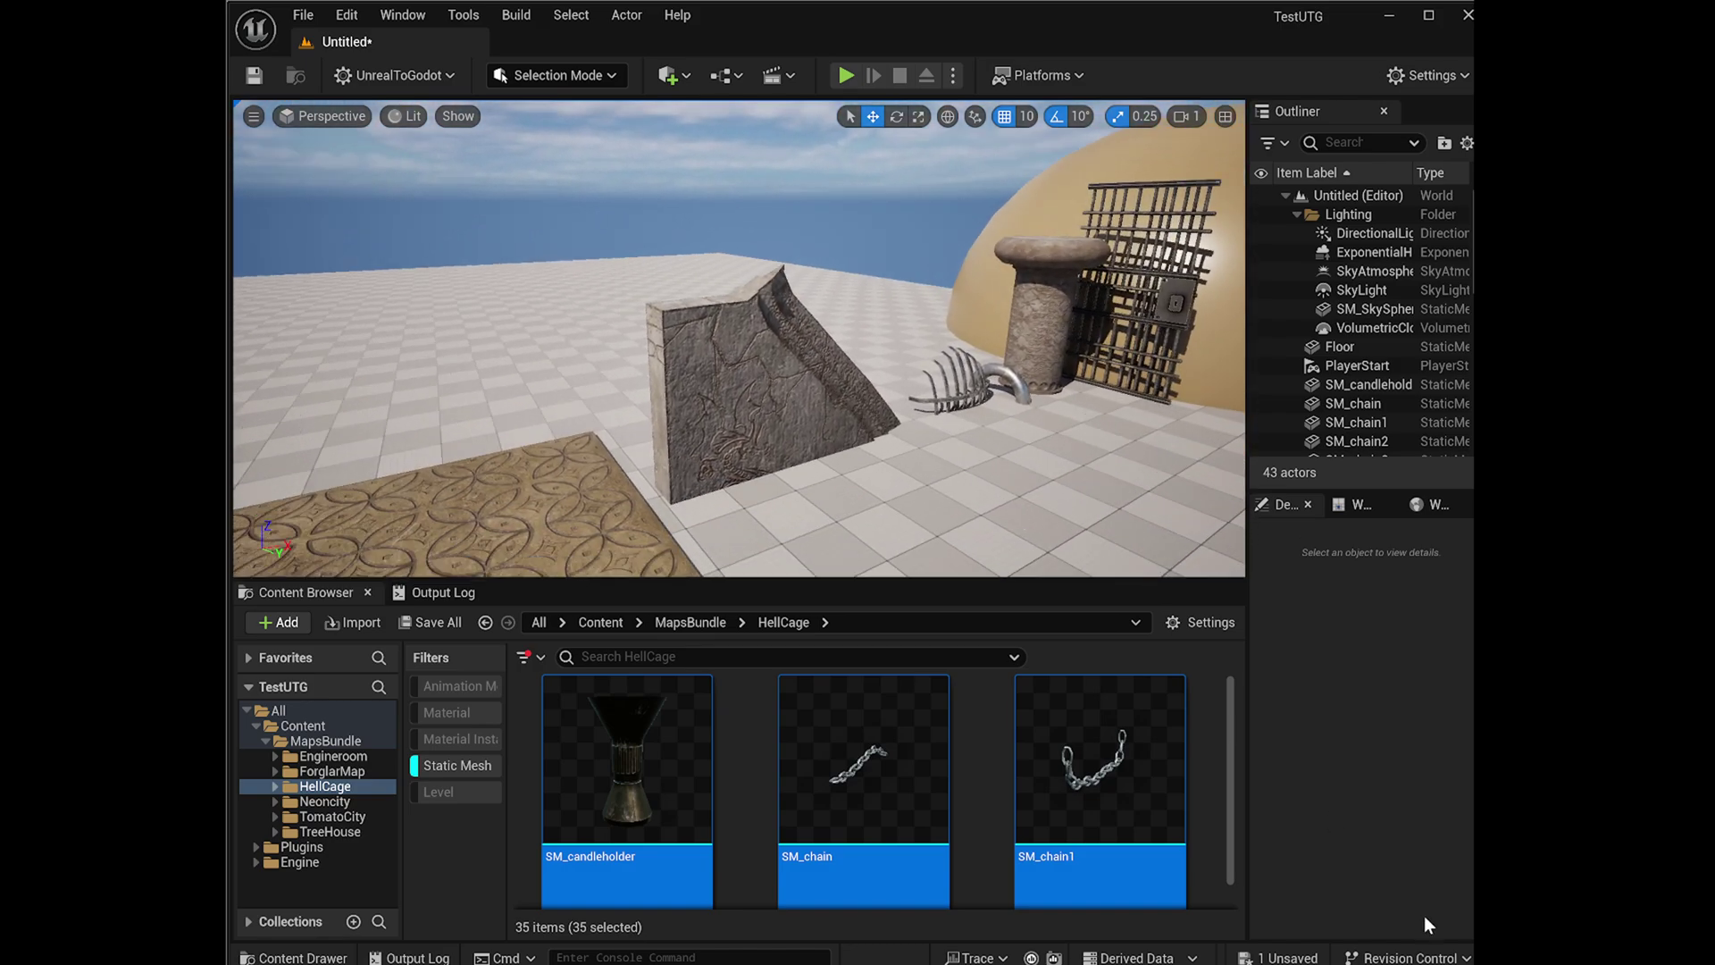